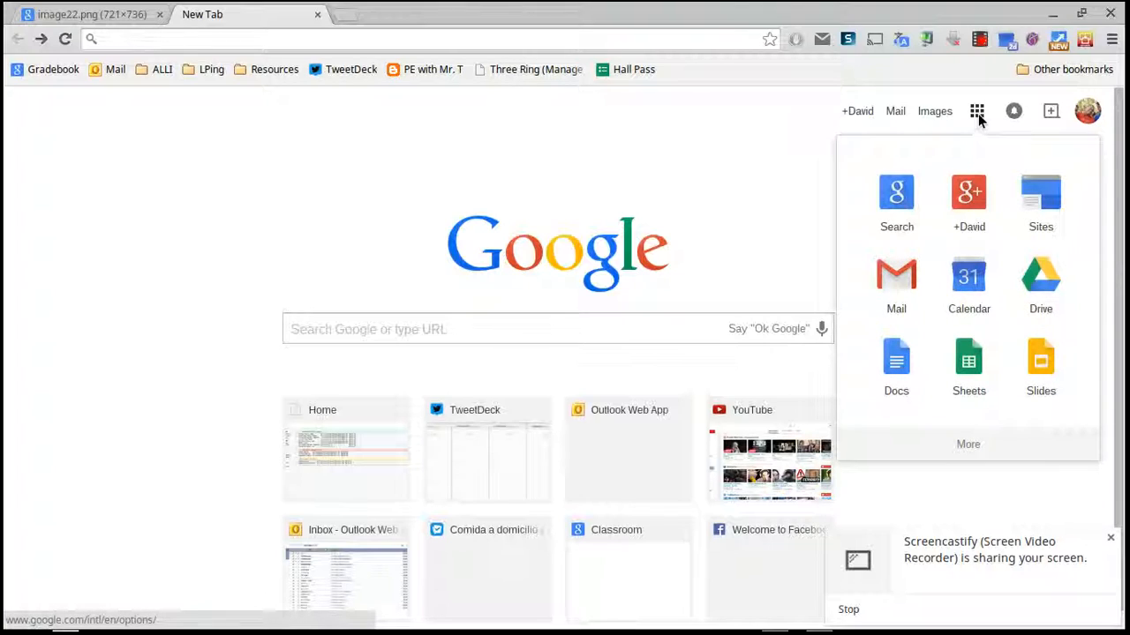
Open Google Drive and create a new blank Google Form.
left_click(1045, 291)
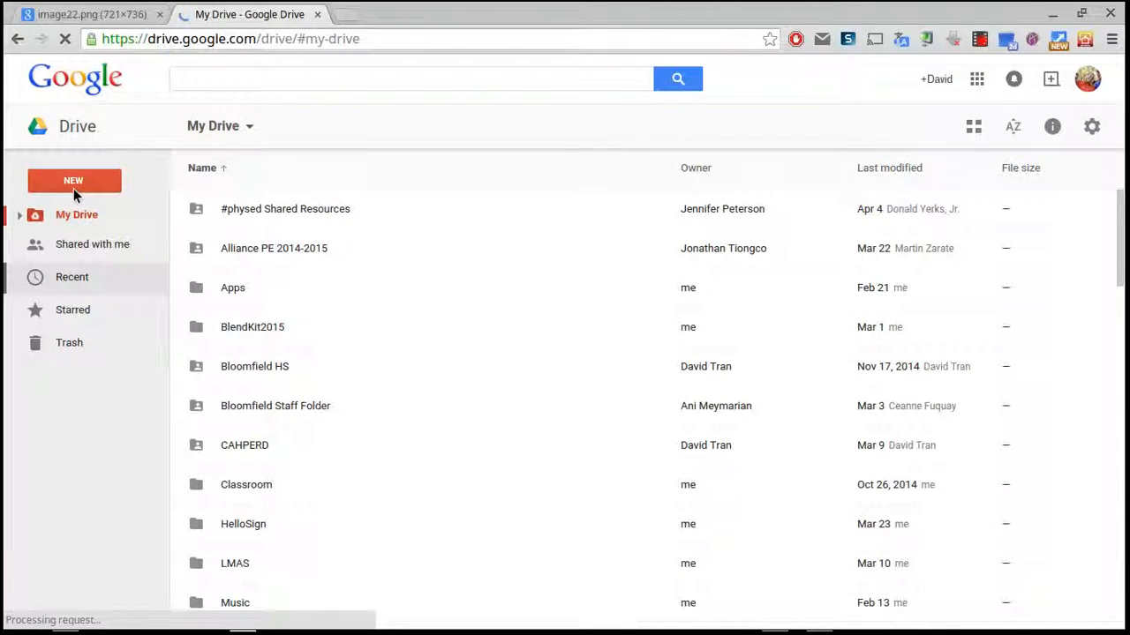
left_click(73, 188)
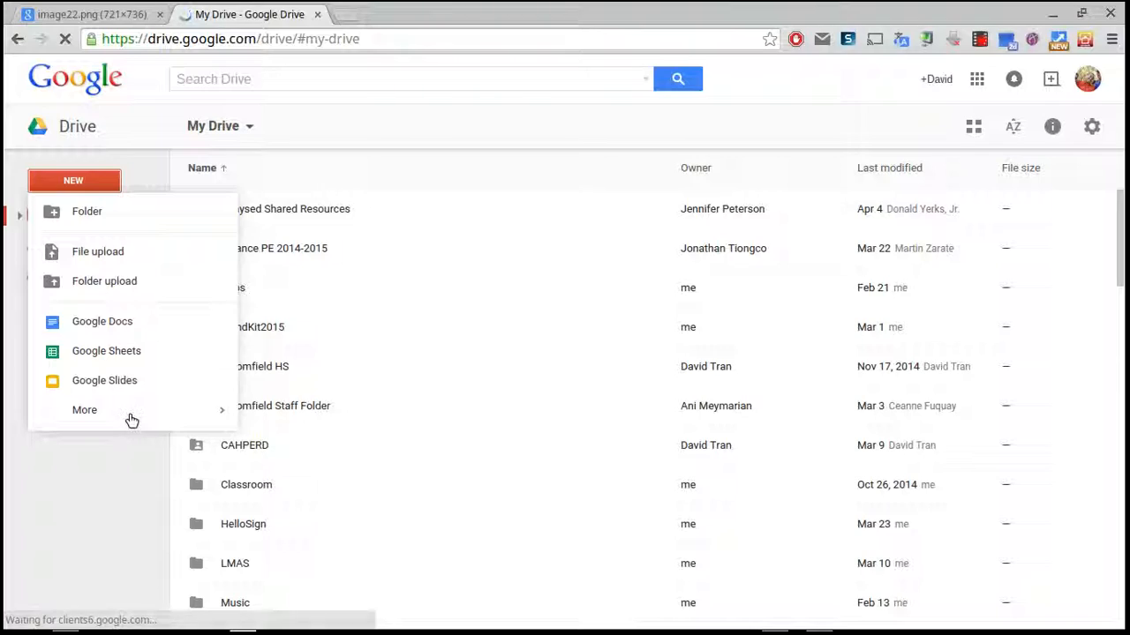
mouse_move(131, 420)
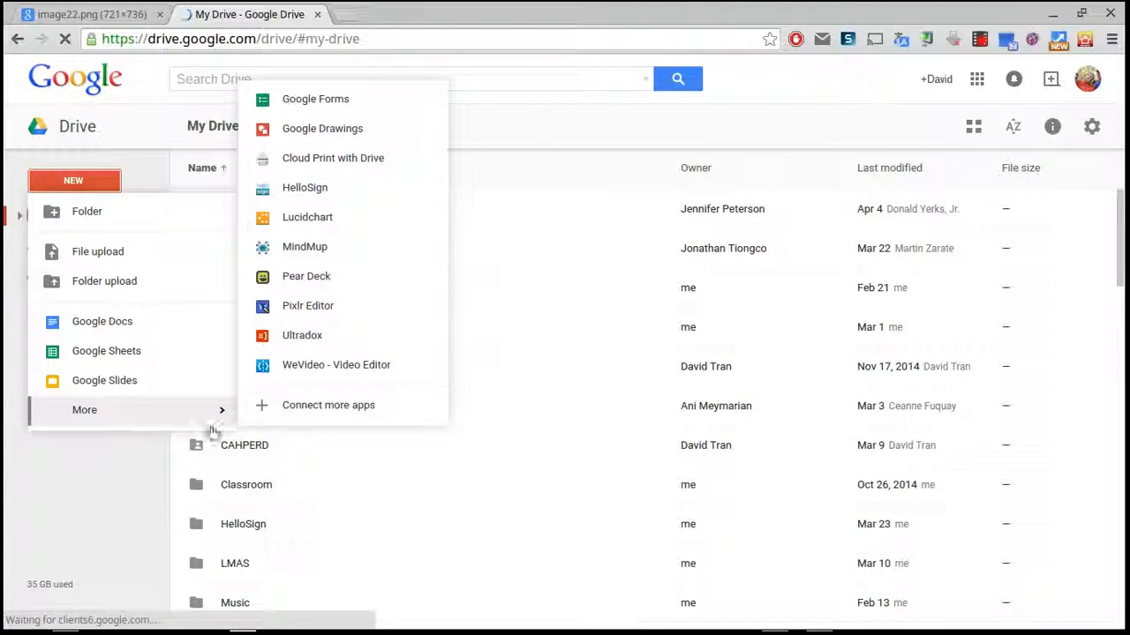
left_click(327, 104)
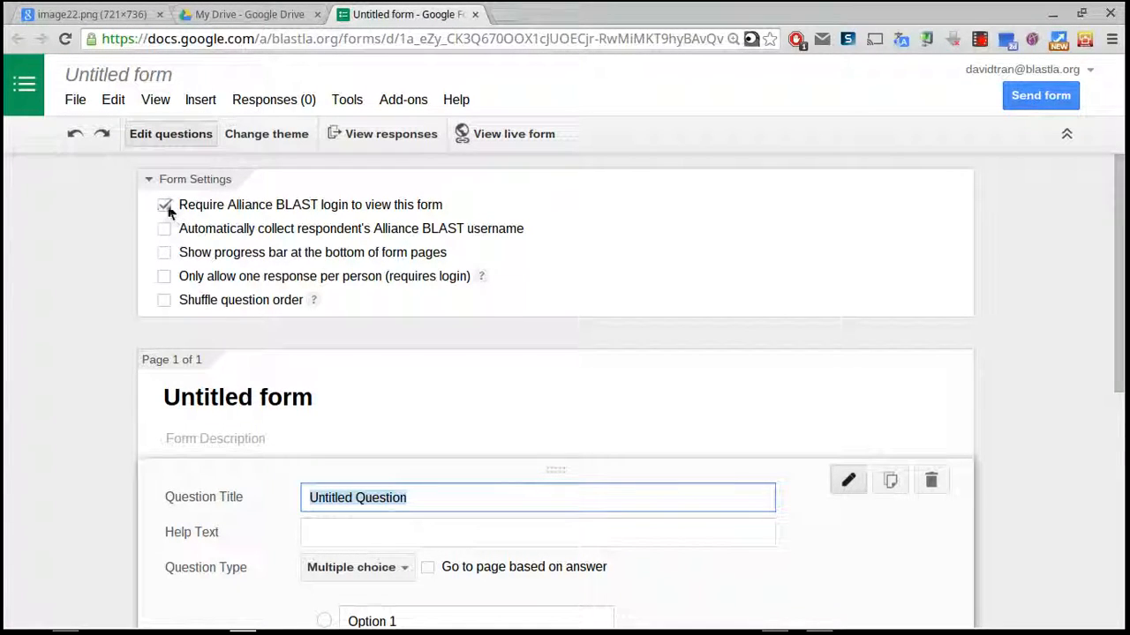
Stop requiring the Alliance BLAST login to view the form and show a progress bar at the bottom of form pages.
left_click(166, 207)
left_click(340, 389)
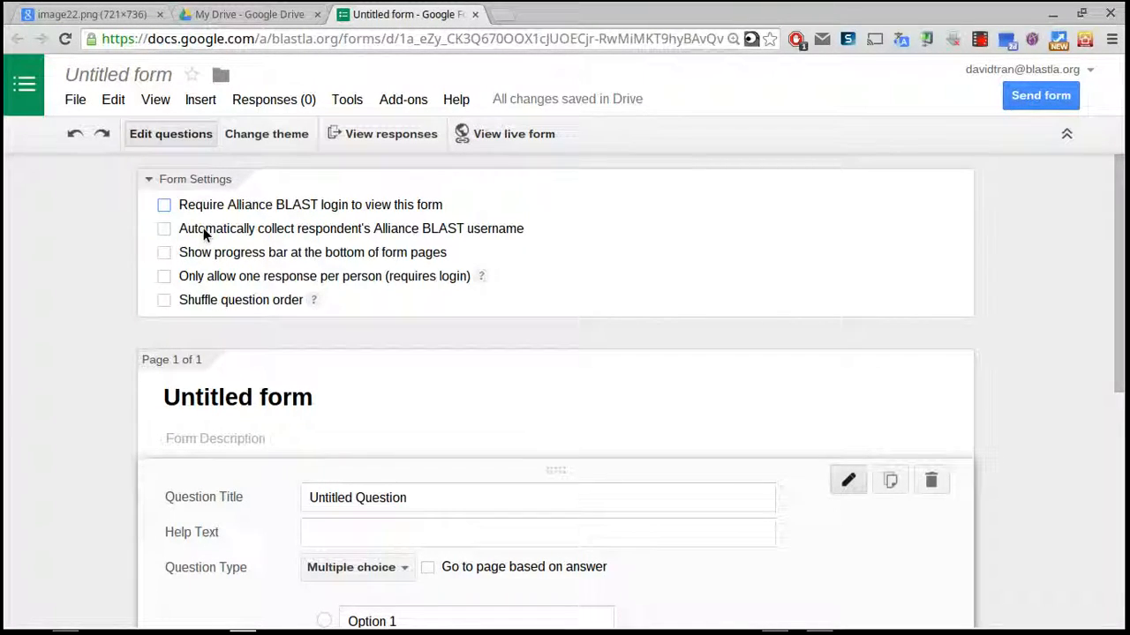
left_click(161, 253)
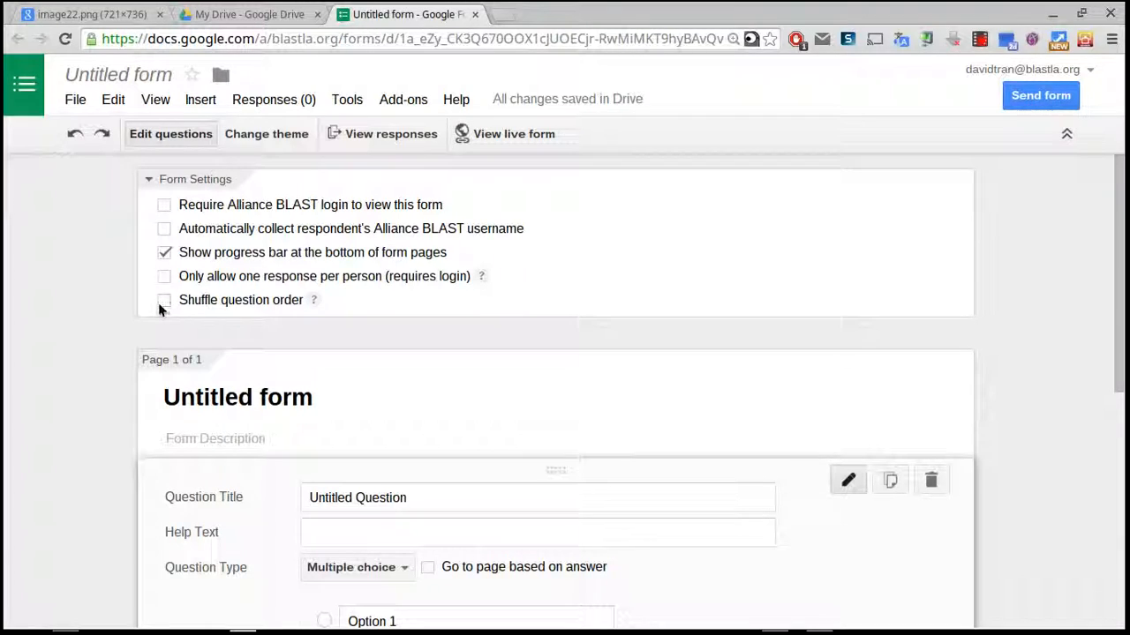
Rename the untitled form as "Test Form".
left_click(151, 80)
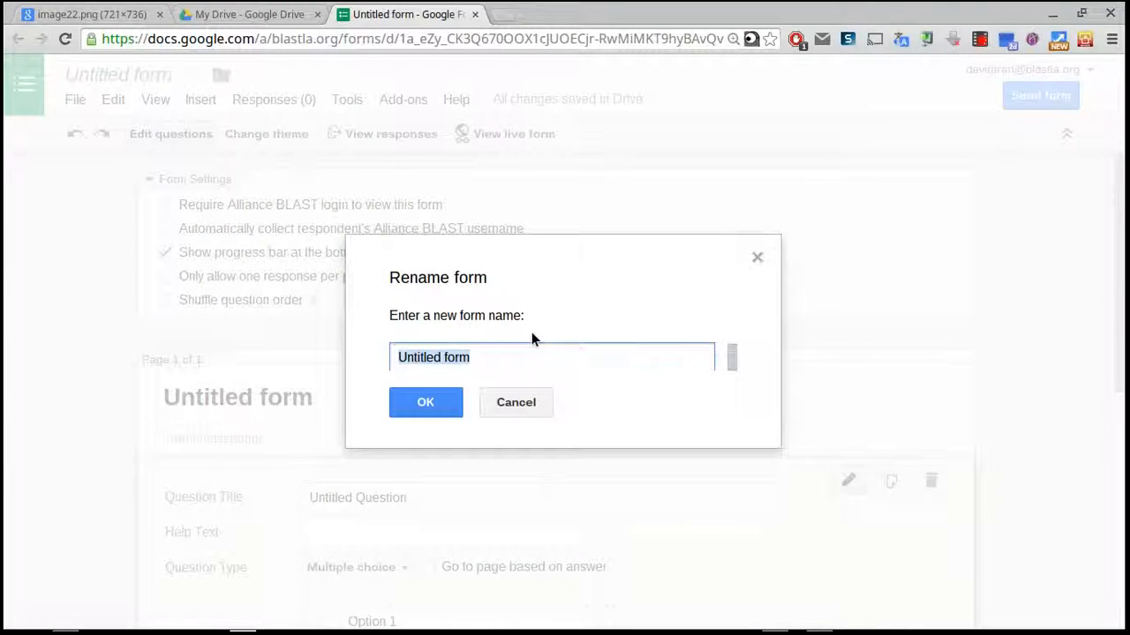
type("Test Form")
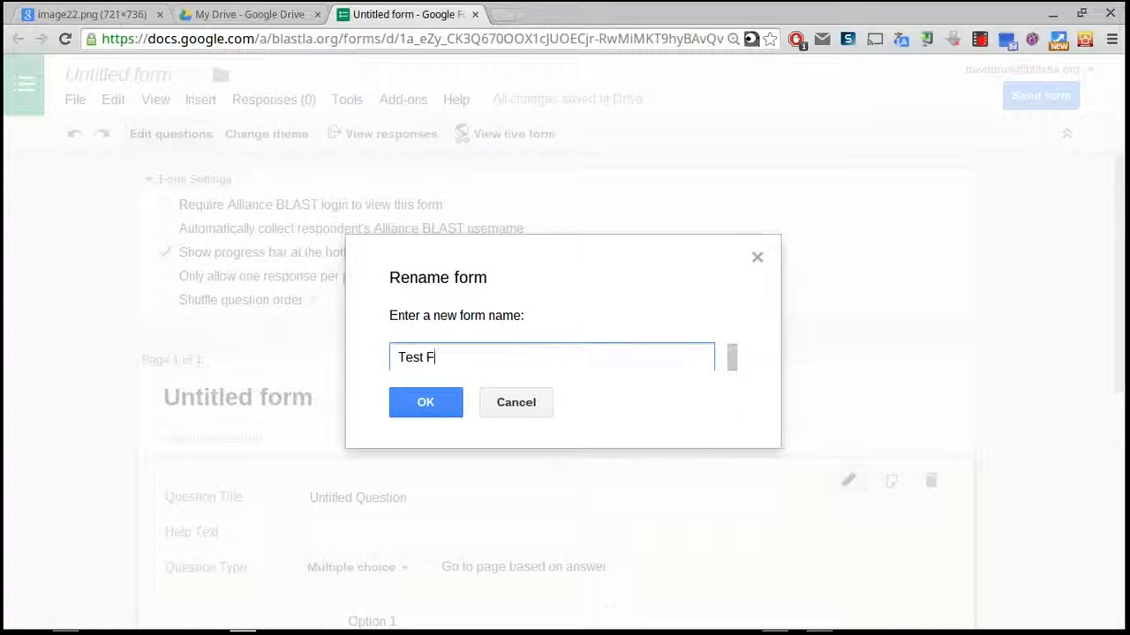
left_click(439, 407)
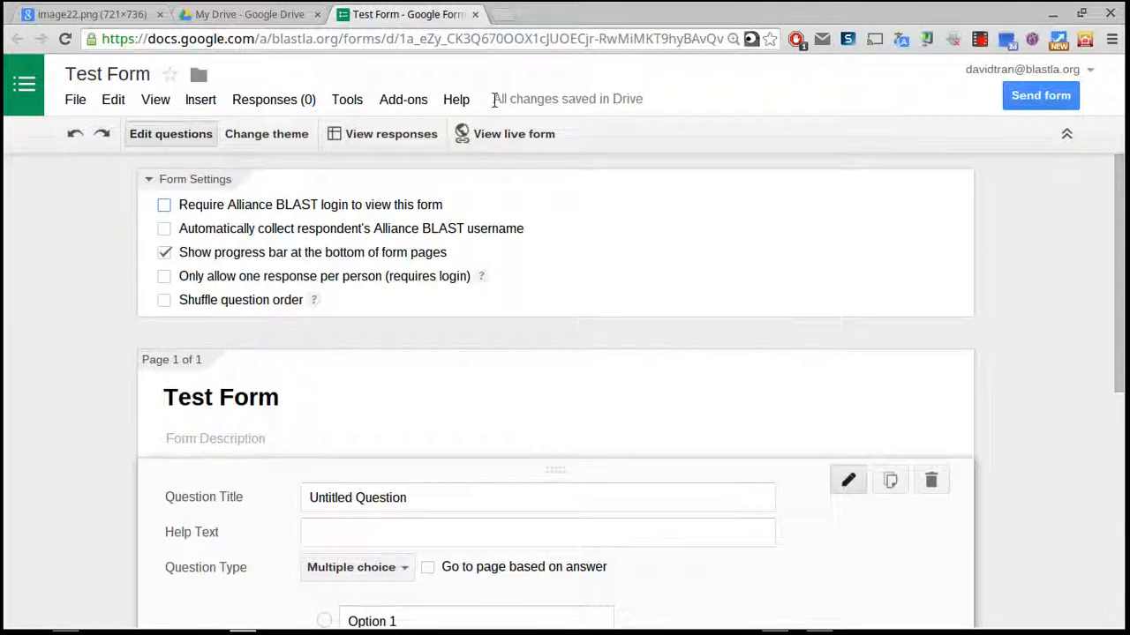
mouse_move(496, 99)
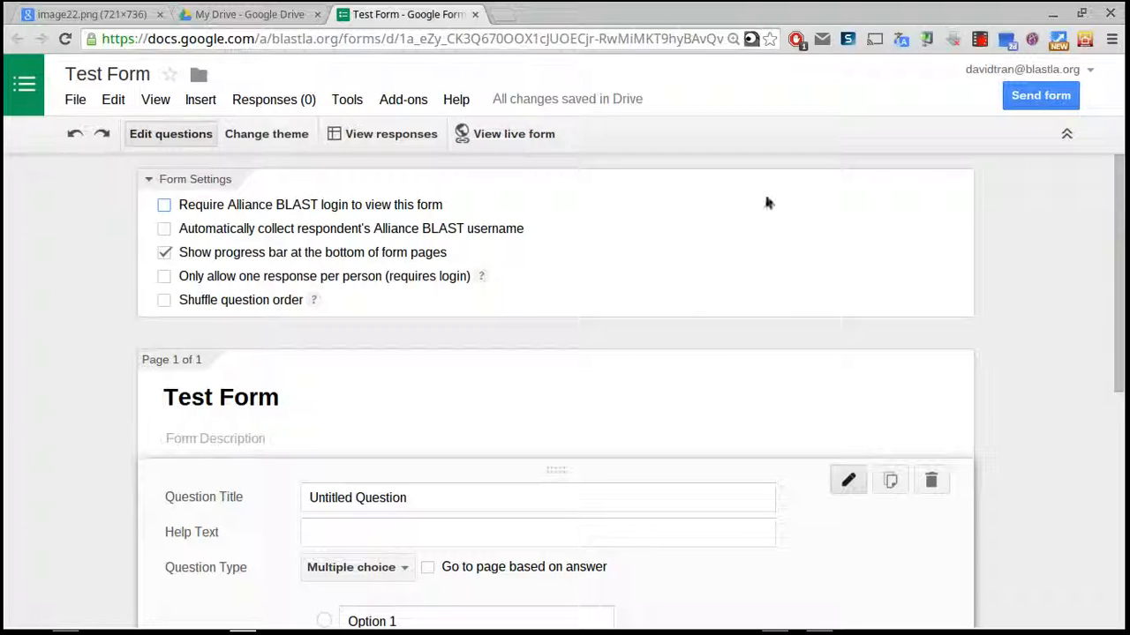
Switch to the Form Basics reference image, enlarge it, and examine the Text, Paragraph Text, Multiple Choice and Checked Boxes question types.
scroll(770, 205, "down", 2)
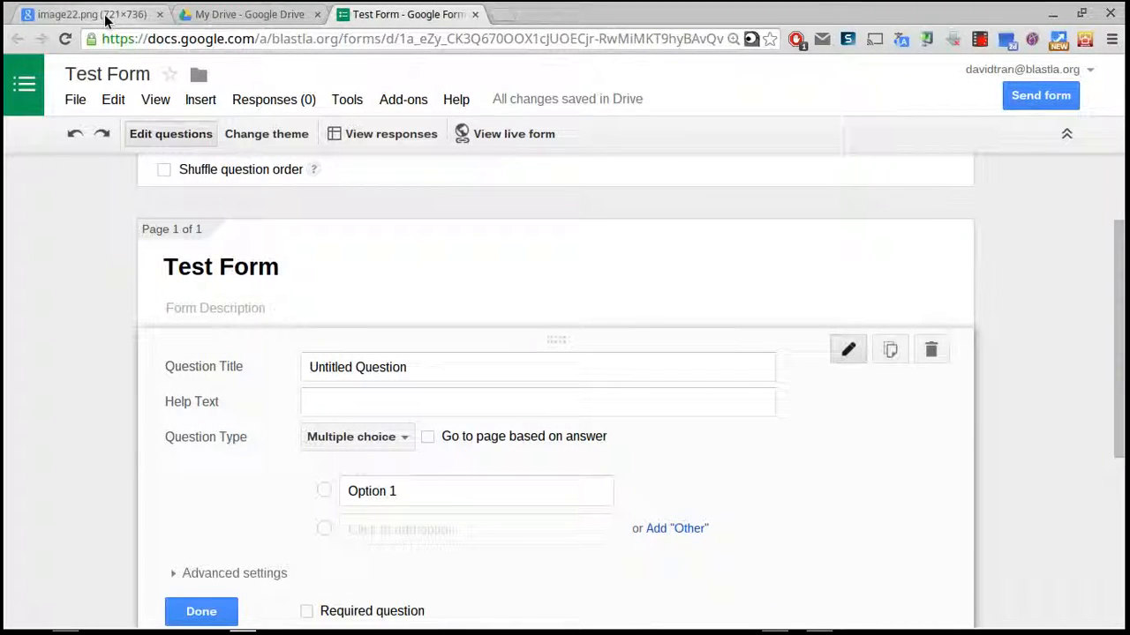
left_click(115, 12)
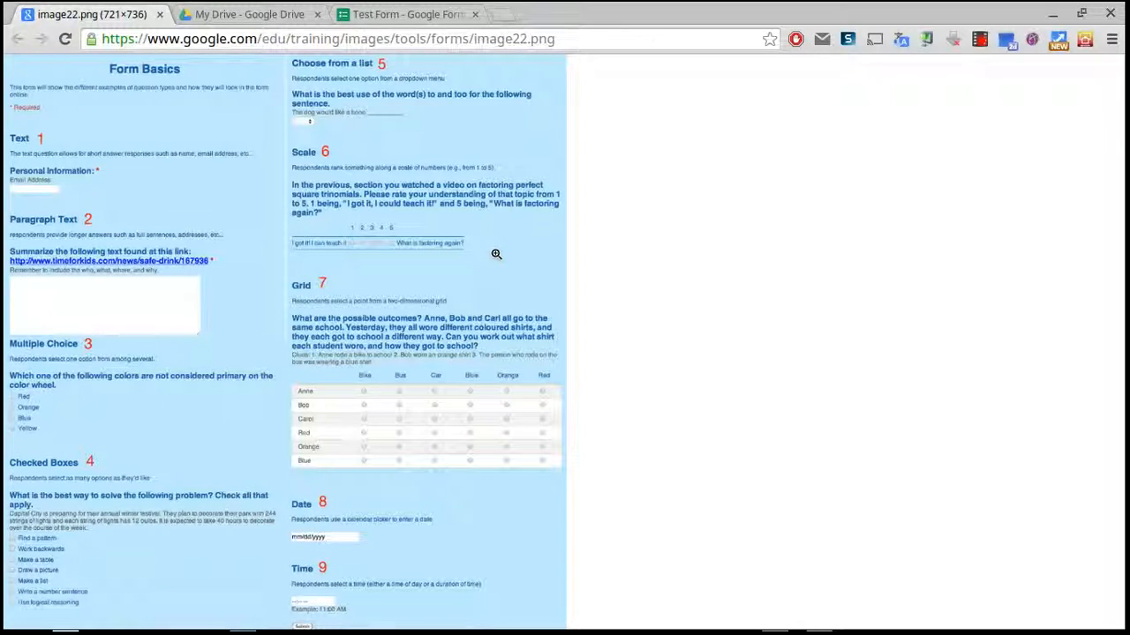
key("ctrl+plus")
key("ctrl+plus")
key("ctrl+plus")
key("ctrl+plus")
key("ctrl+plus")
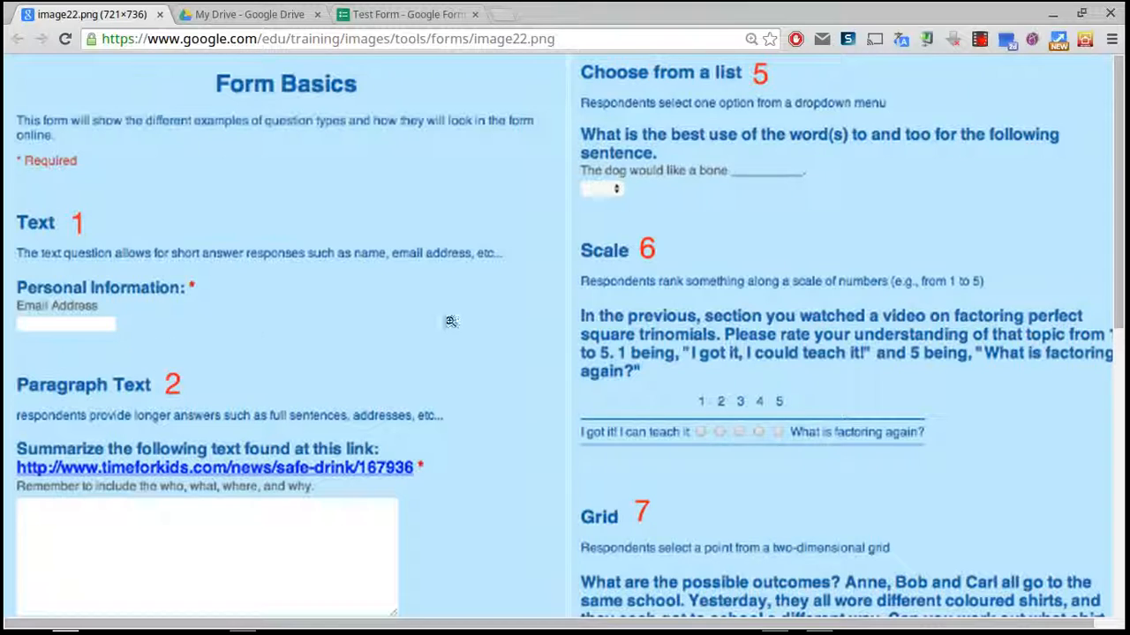
scroll(483, 311, "down", 3)
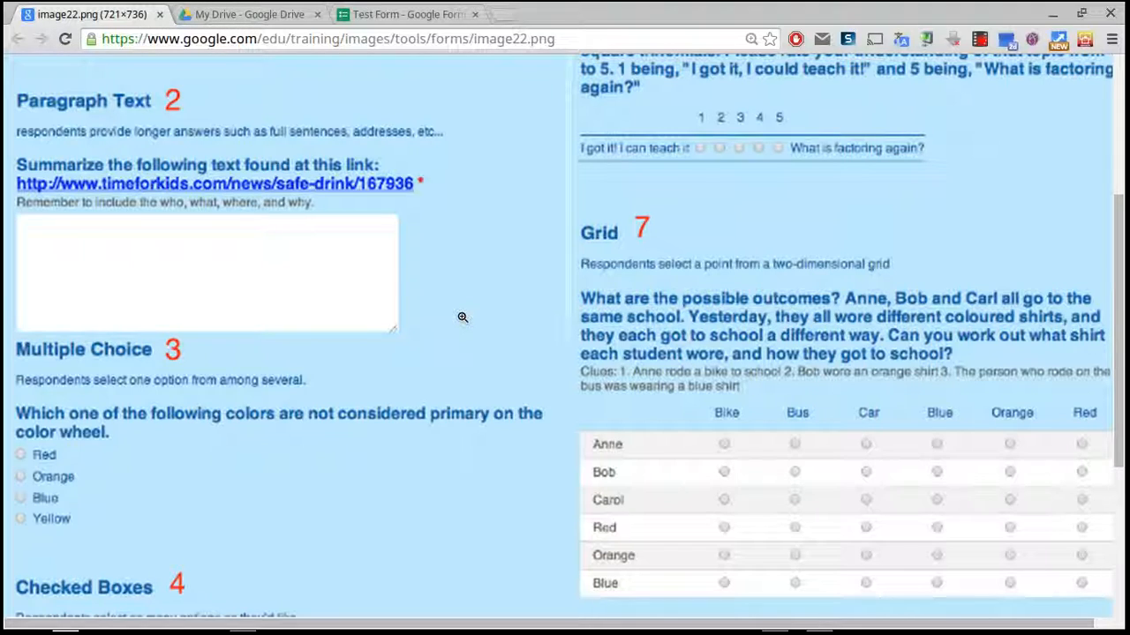
scroll(461, 316, "down", 3)
scroll(463, 317, "down", 1)
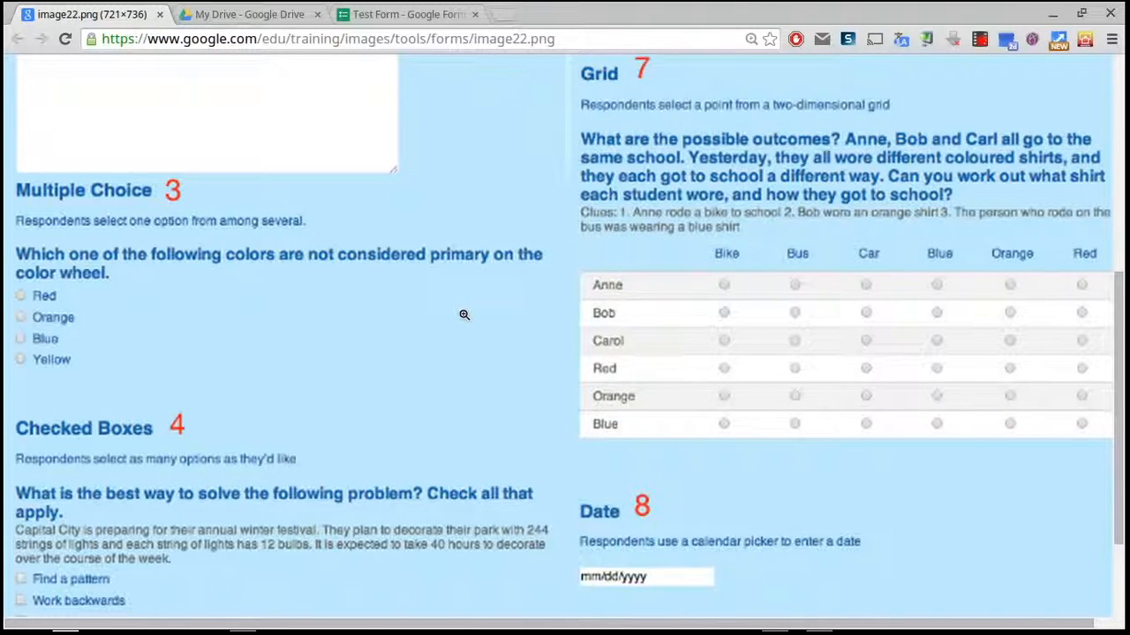
scroll(464, 315, "down", 2)
scroll(456, 414, "down", 1)
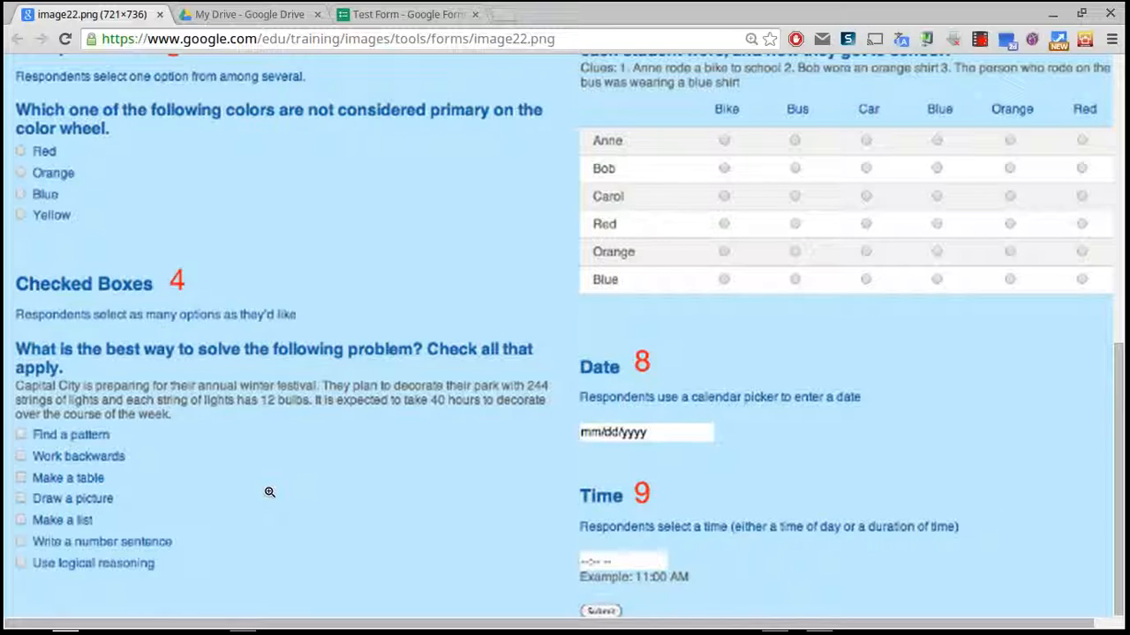
Examine the Choose from a list, Scale, Grid, Date and Time question types in the reference image.
scroll(456, 471, "up", 6)
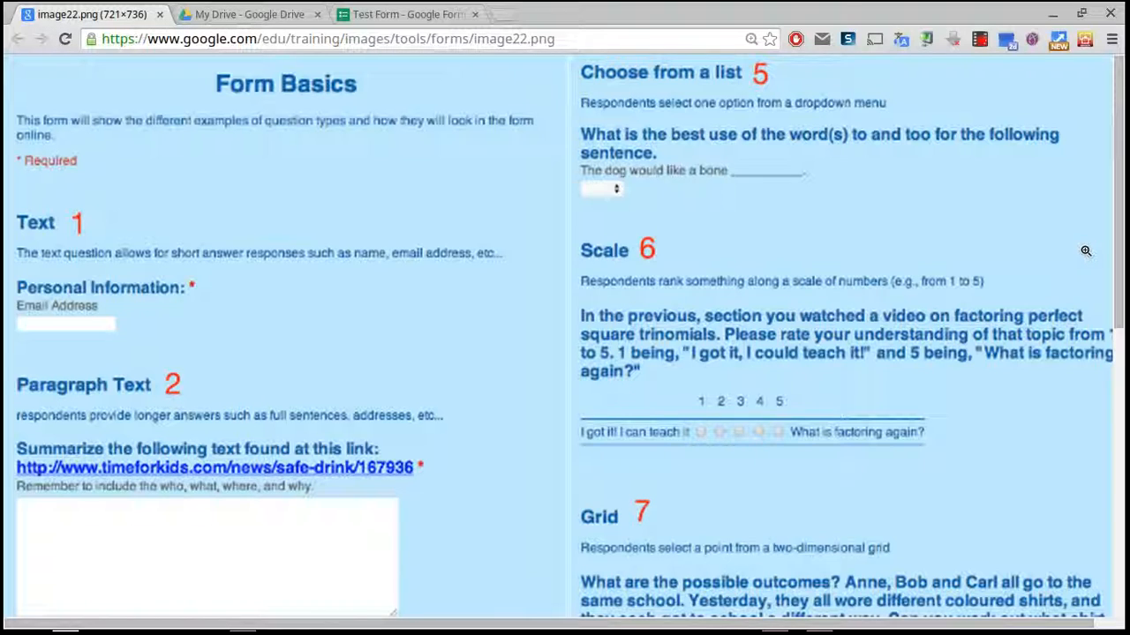
scroll(1084, 253, "down", 1)
scroll(1084, 250, "down", 3)
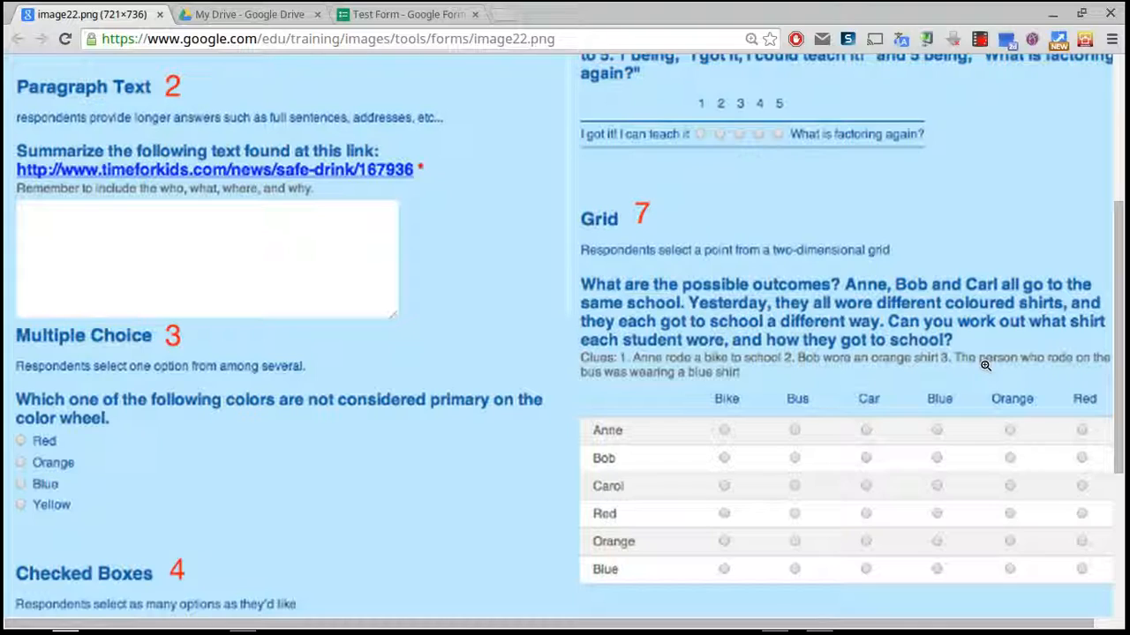
scroll(986, 361, "down", 3)
scroll(986, 362, "down", 4)
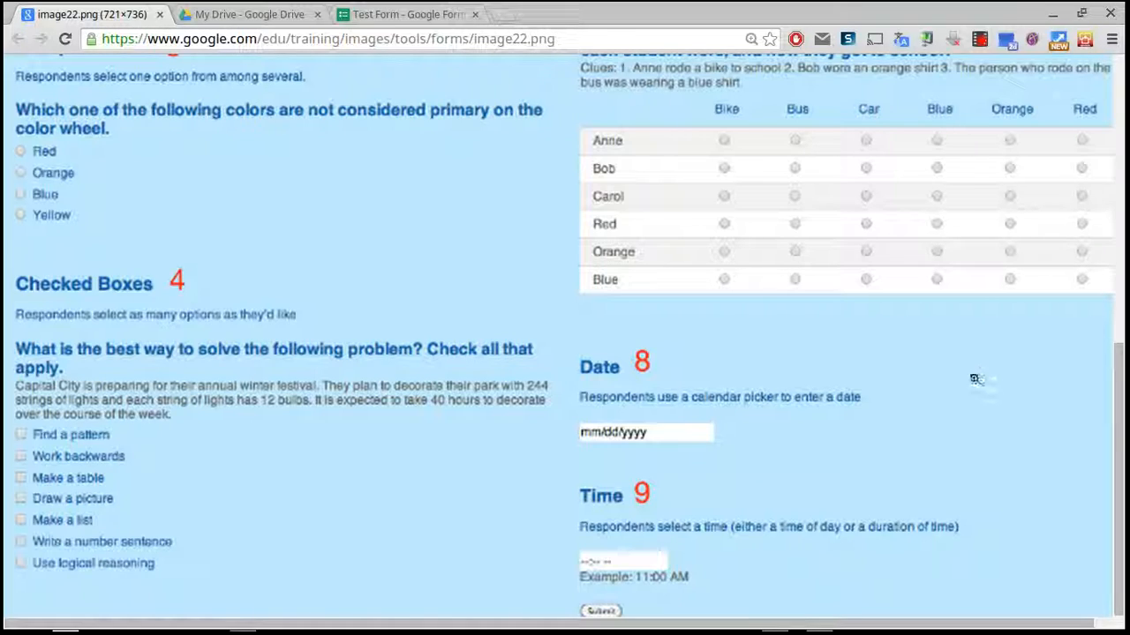
Return to Test Form and title the first question "Name" with the help text "Make sure to give your first and last name".
left_click(389, 15)
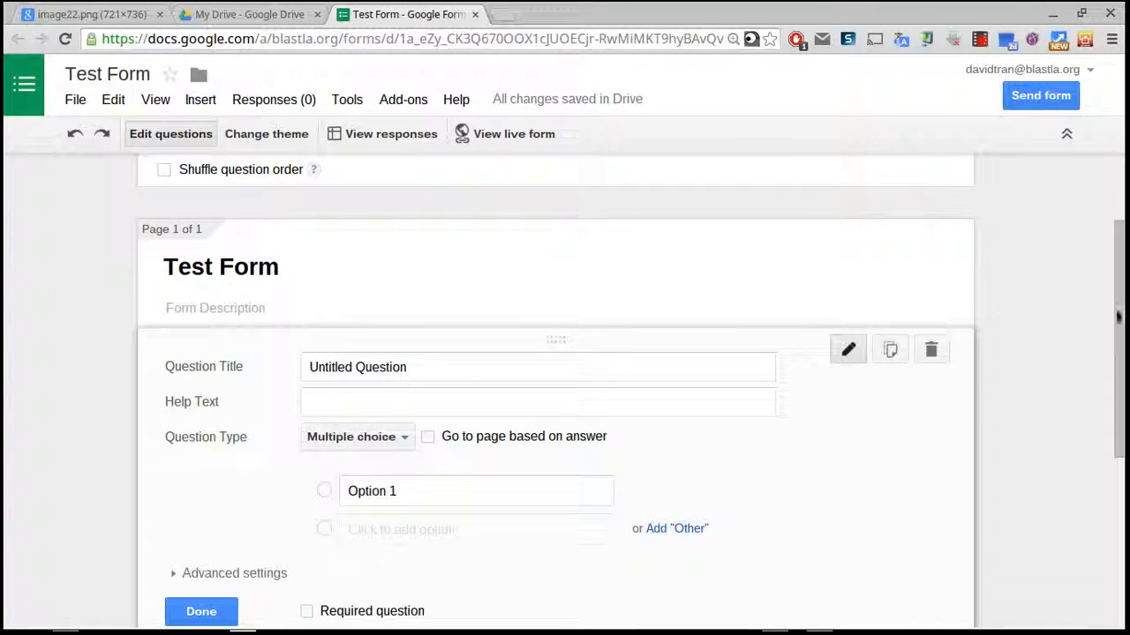
scroll(1113, 315, "down", 1)
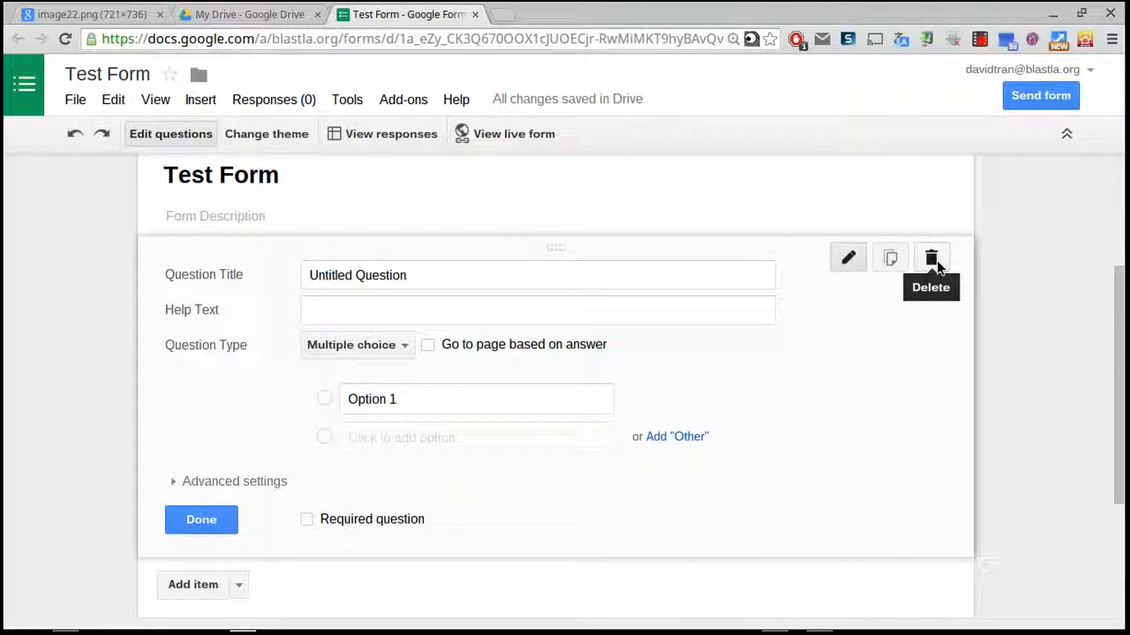
left_click(541, 275)
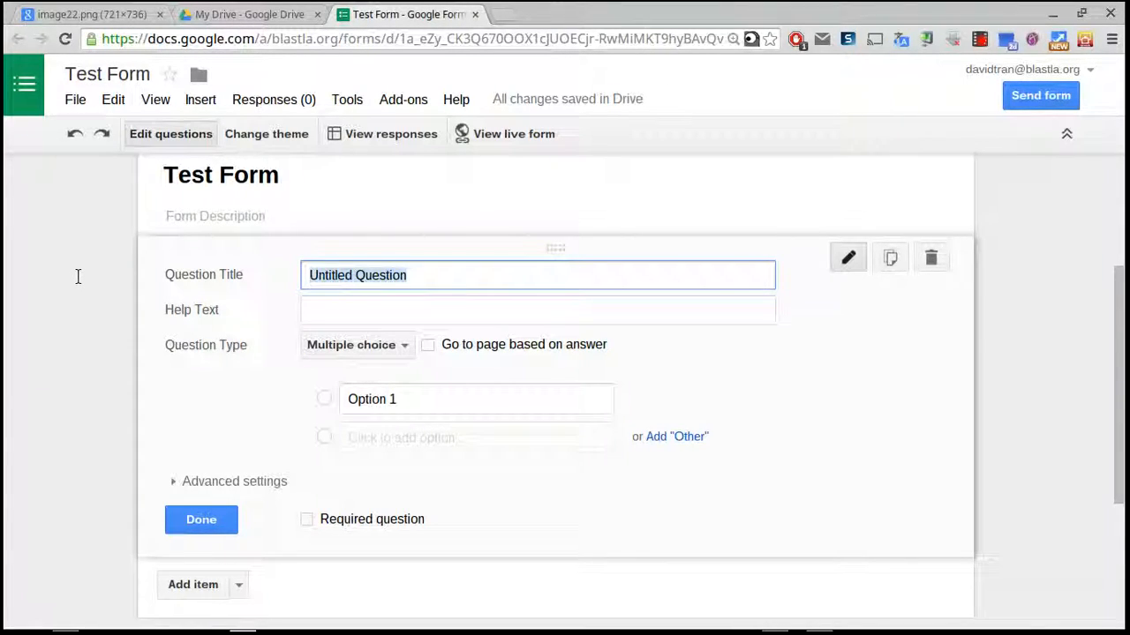
type("Name")
key("Tab")
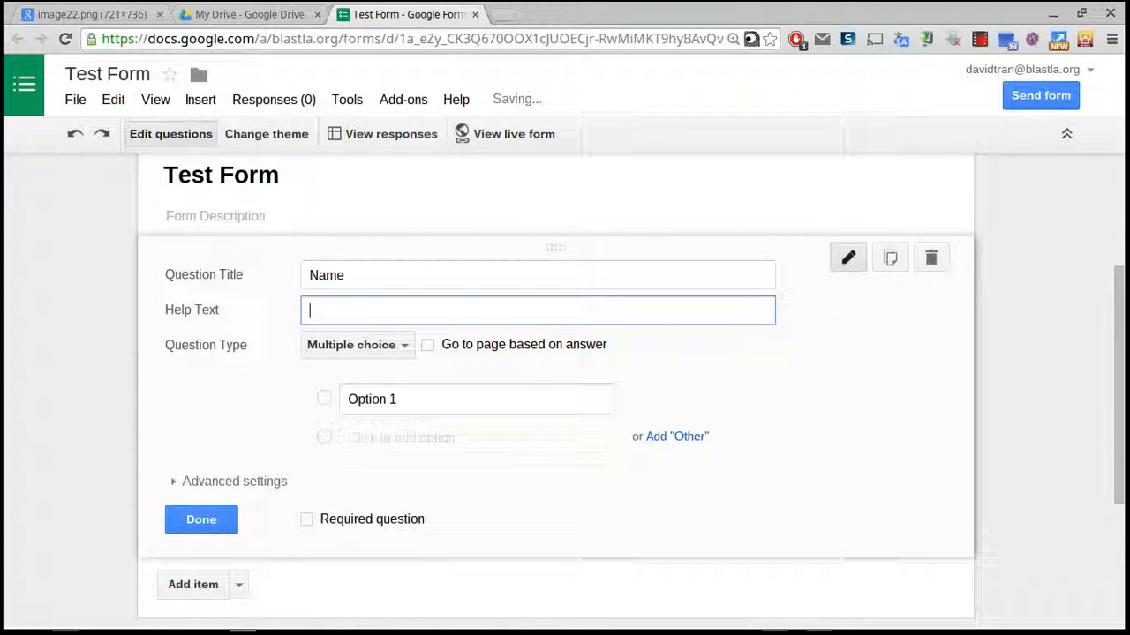
type("Make sure to ")
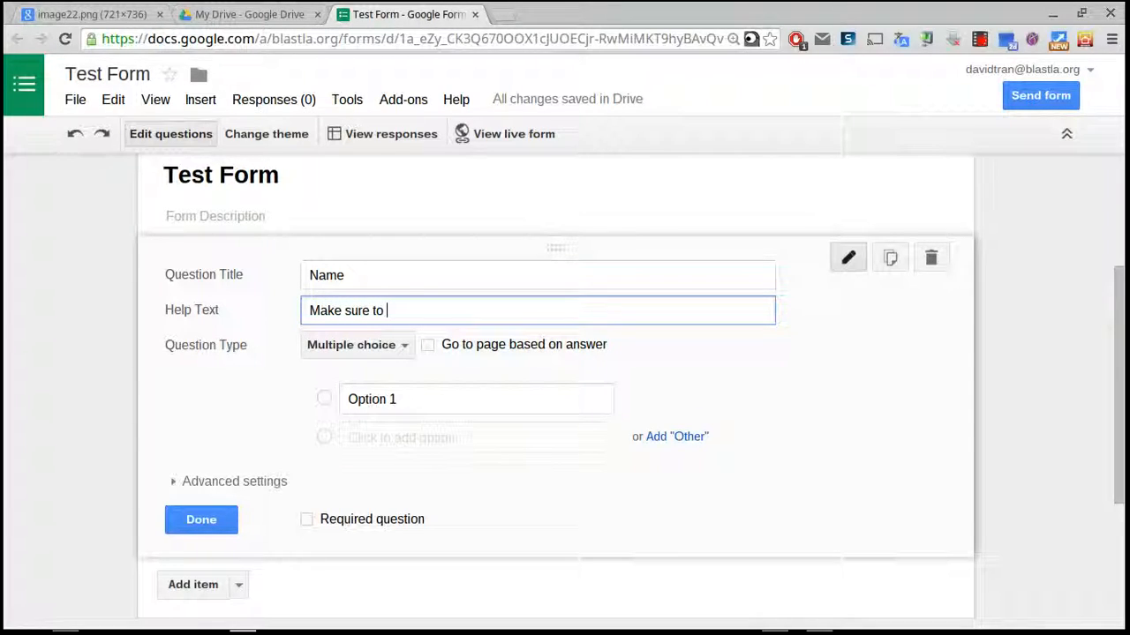
type("give your first and last name")
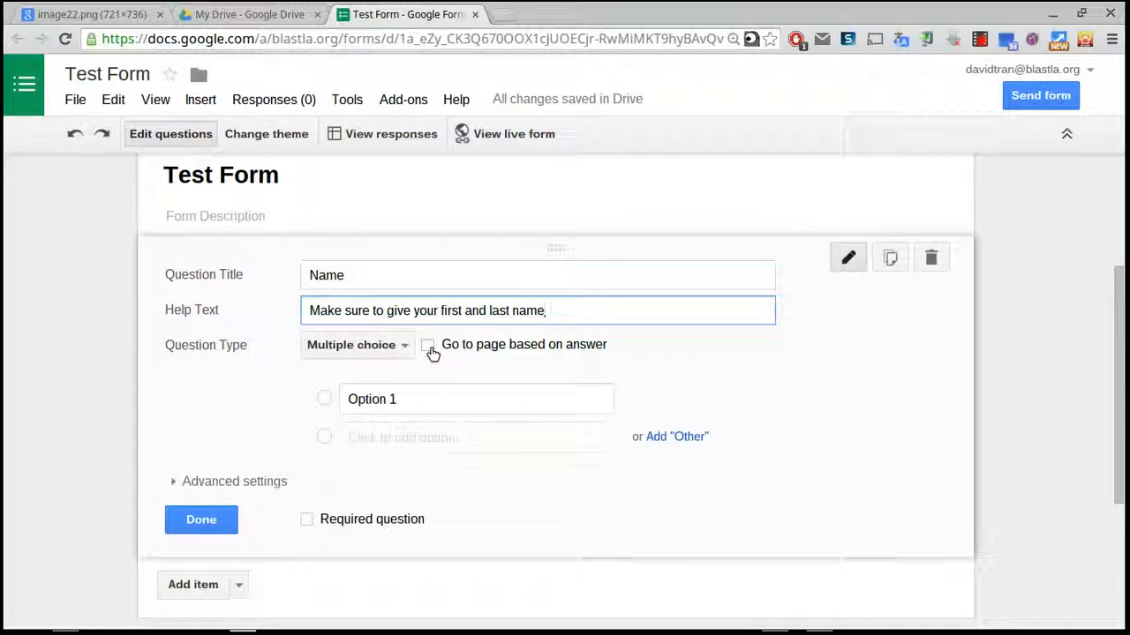
Change the Name question's type to Text and make it a required question.
left_click(401, 345)
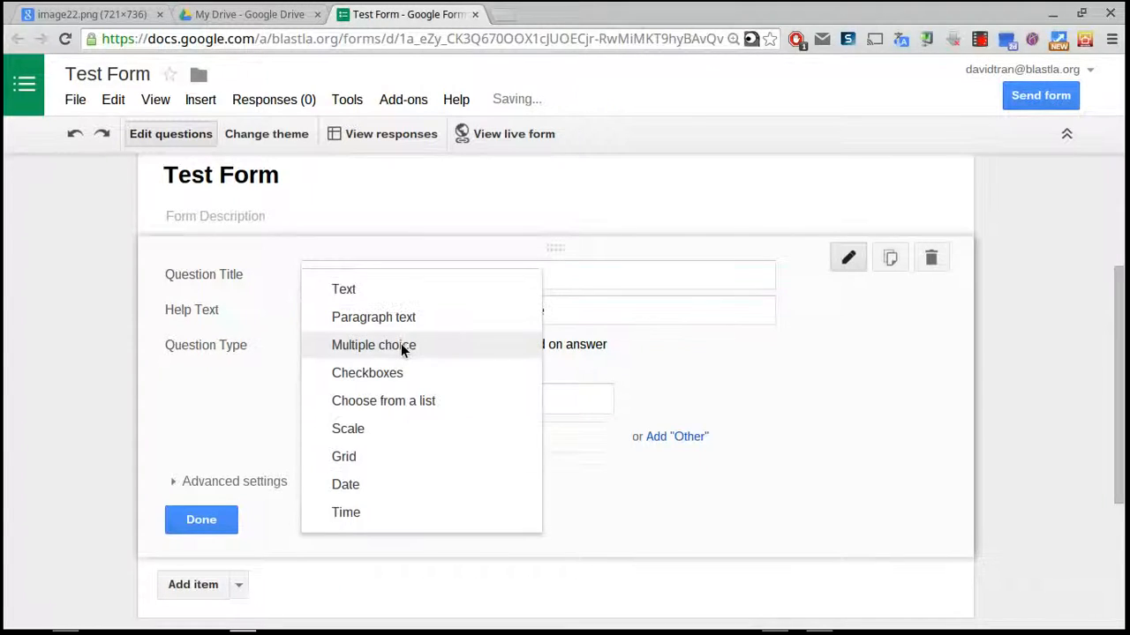
left_click(398, 289)
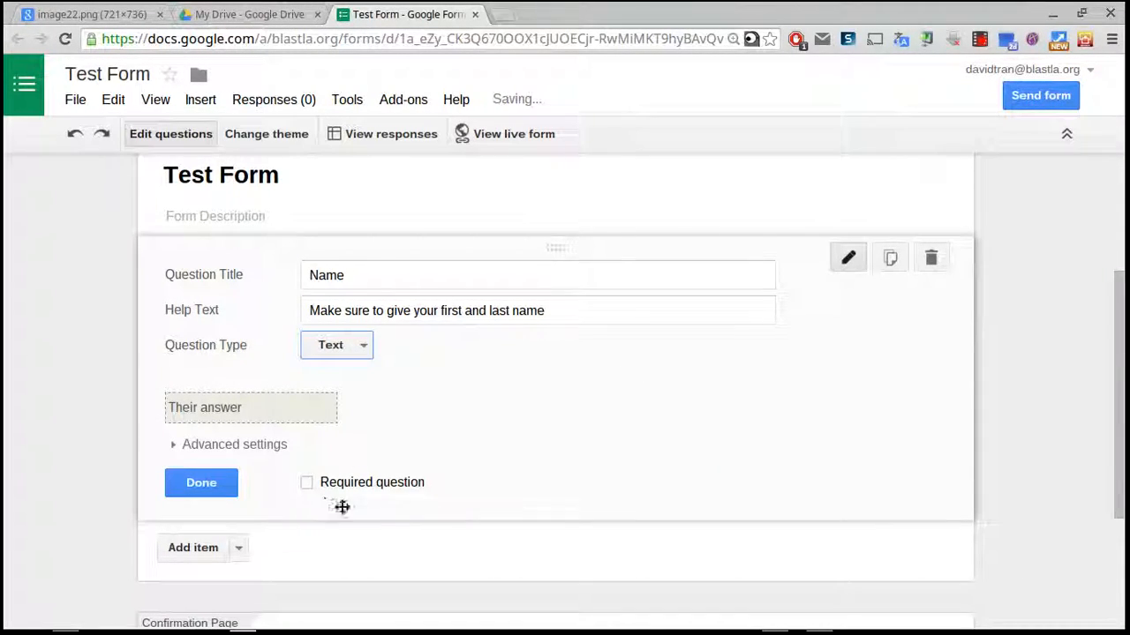
left_click(306, 482)
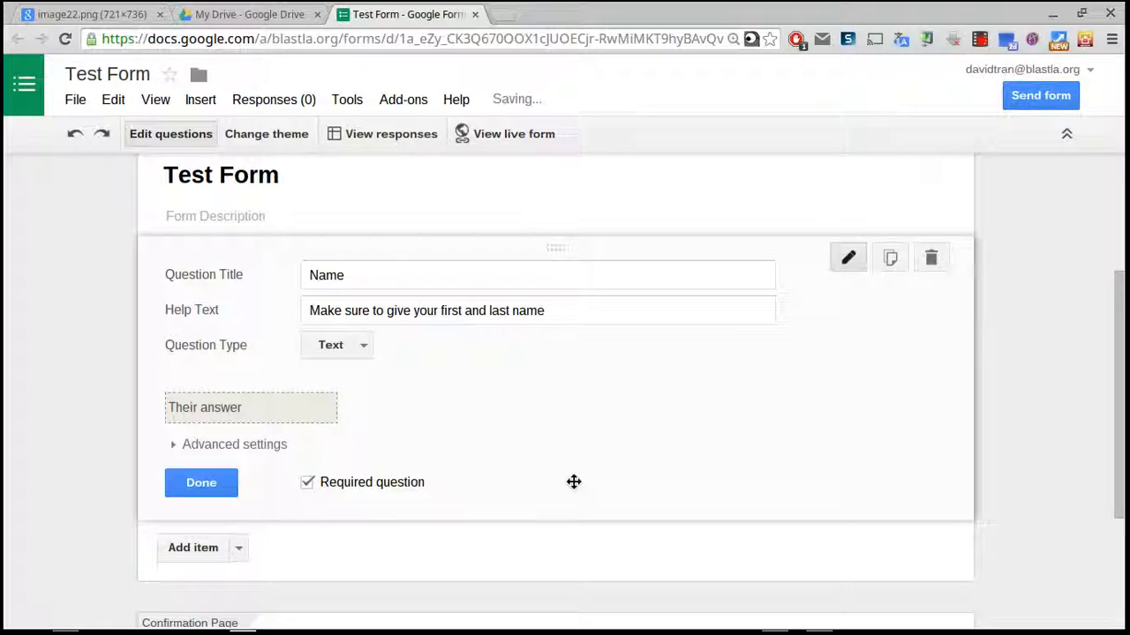
left_click(309, 483)
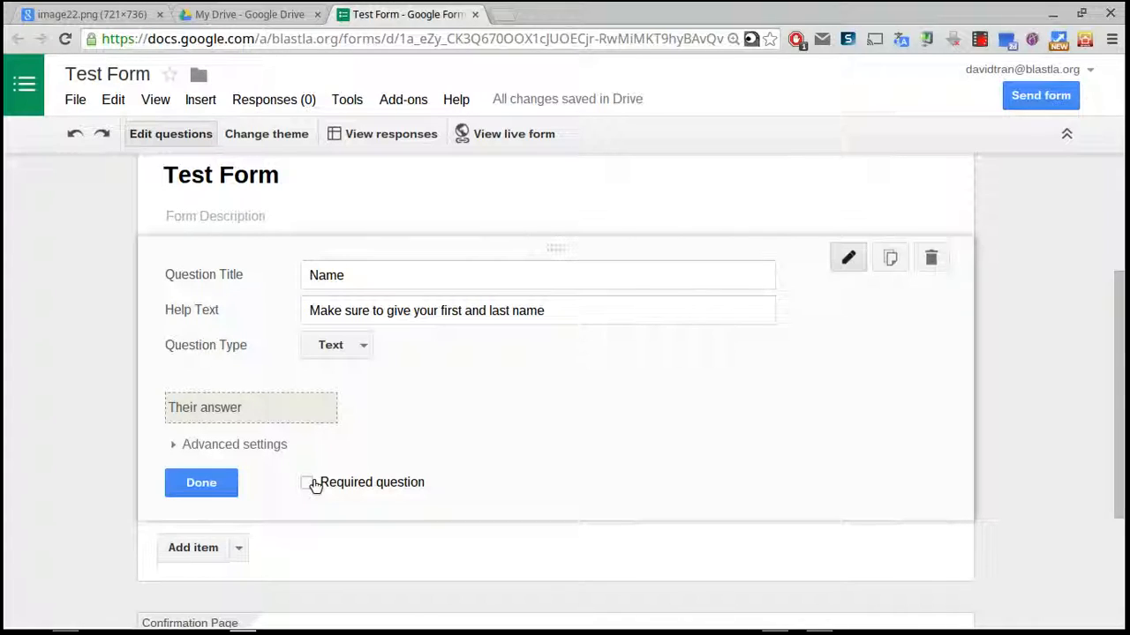
left_click(308, 484)
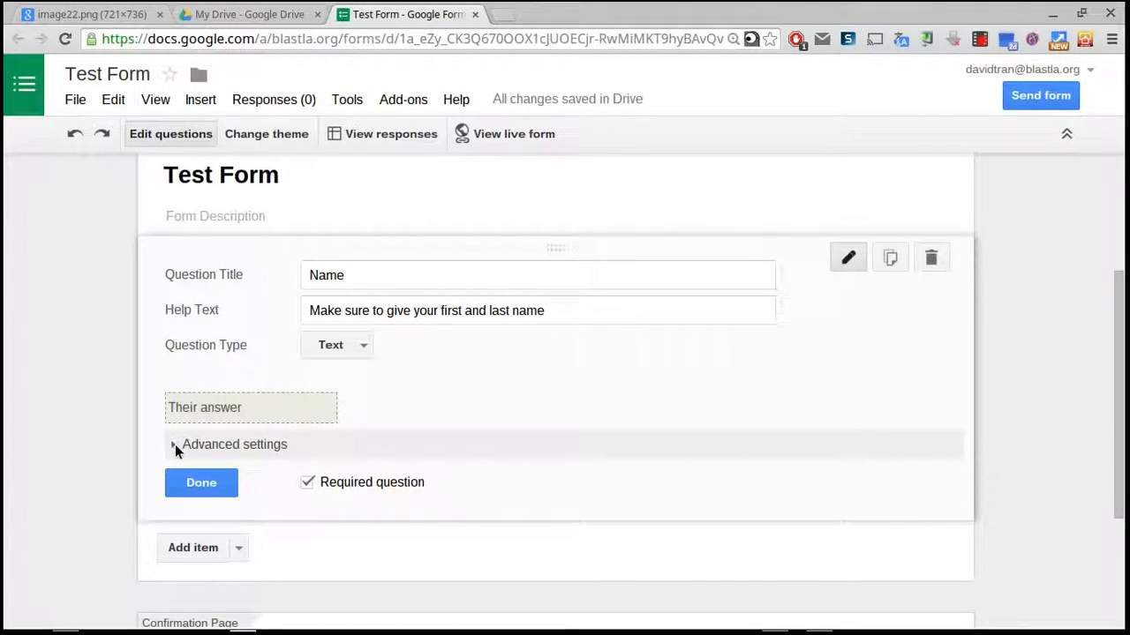
Enable data validation for the Name question in its advanced settings and set the validation type to Text.
left_click(174, 445)
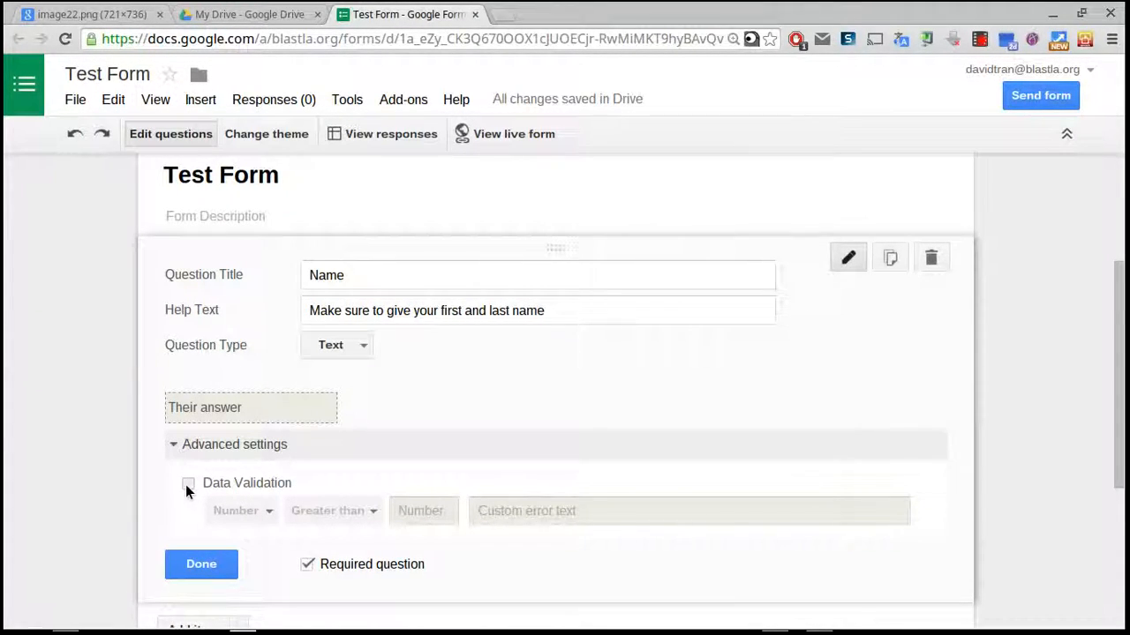
left_click(186, 485)
left_click(243, 515)
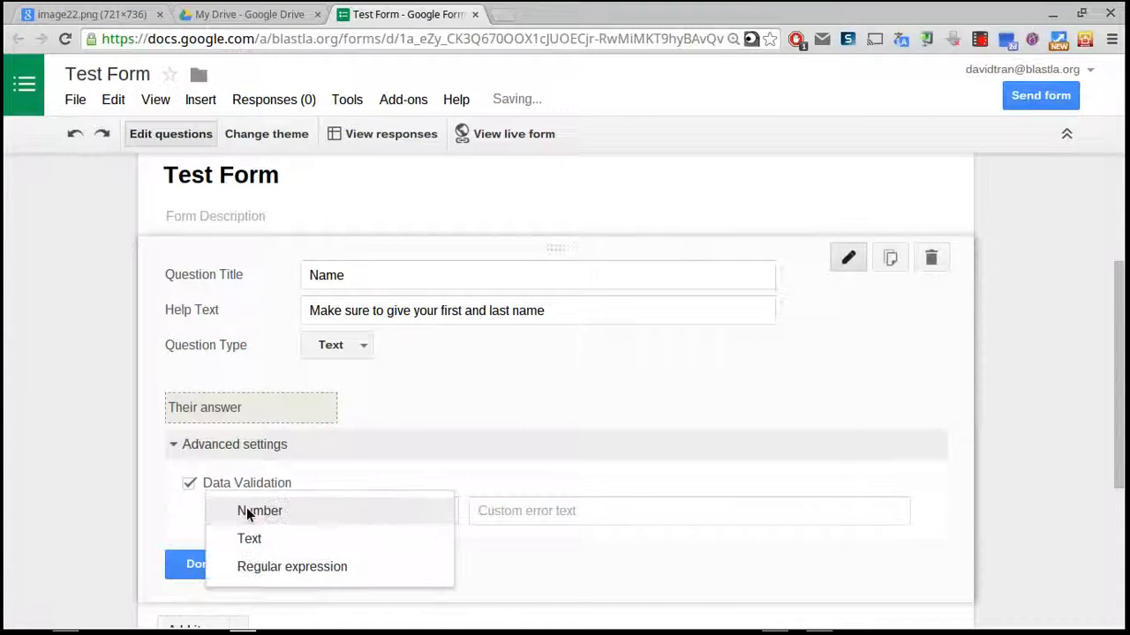
left_click(291, 567)
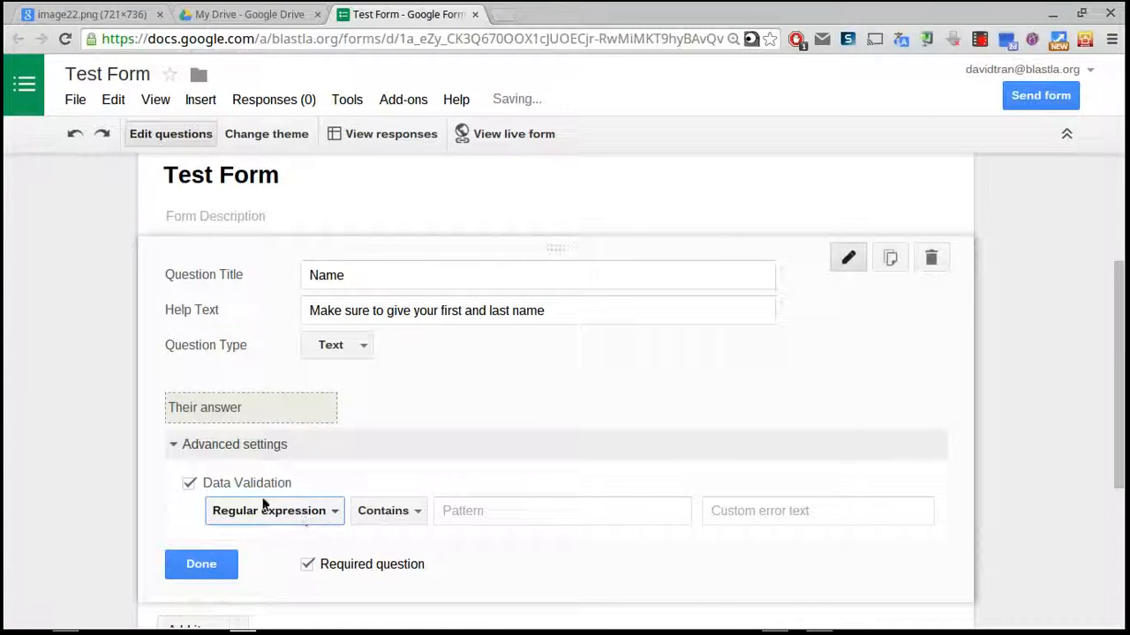
left_click(397, 512)
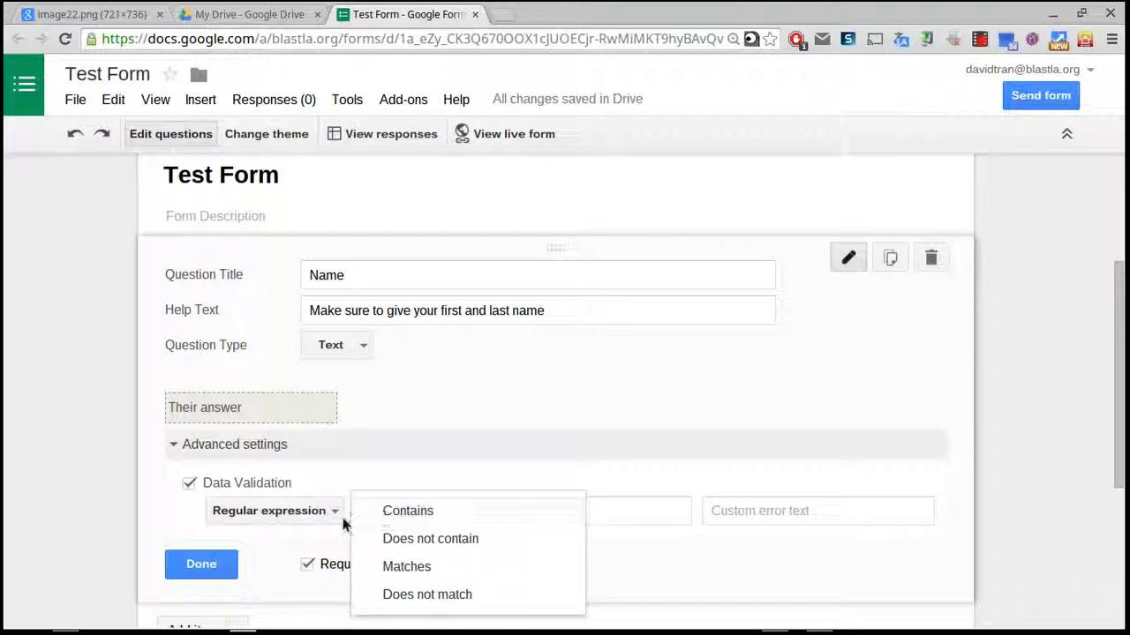
left_click(300, 511)
left_click(285, 483)
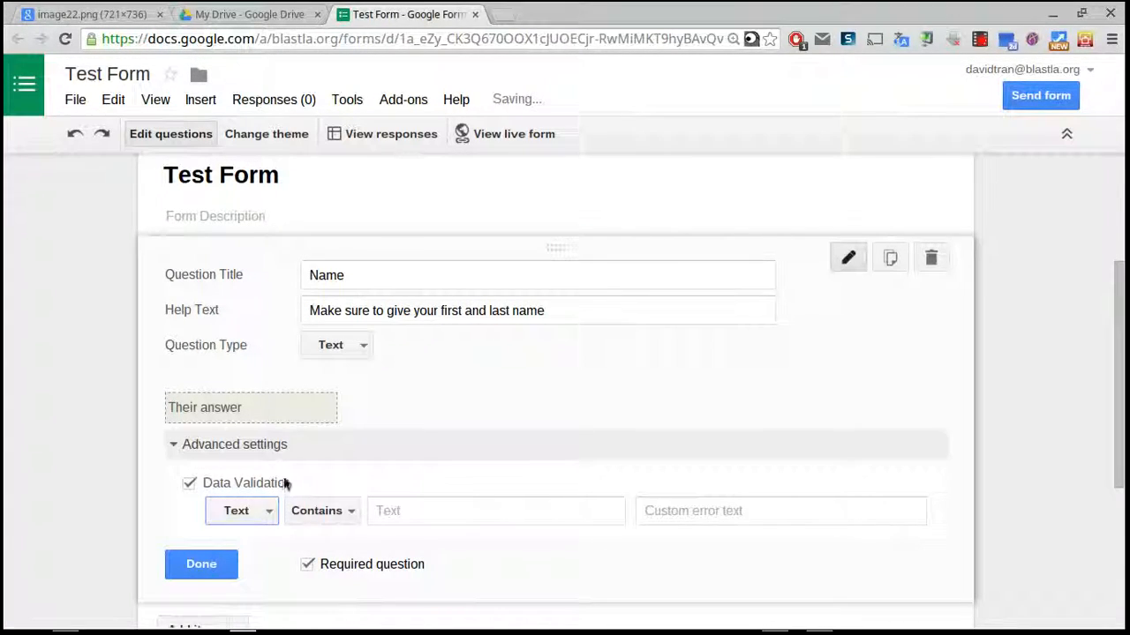
Try the Email address validation rule on the Name question, turn its data validation off, and finish editing the question.
left_click(334, 512)
left_click(347, 567)
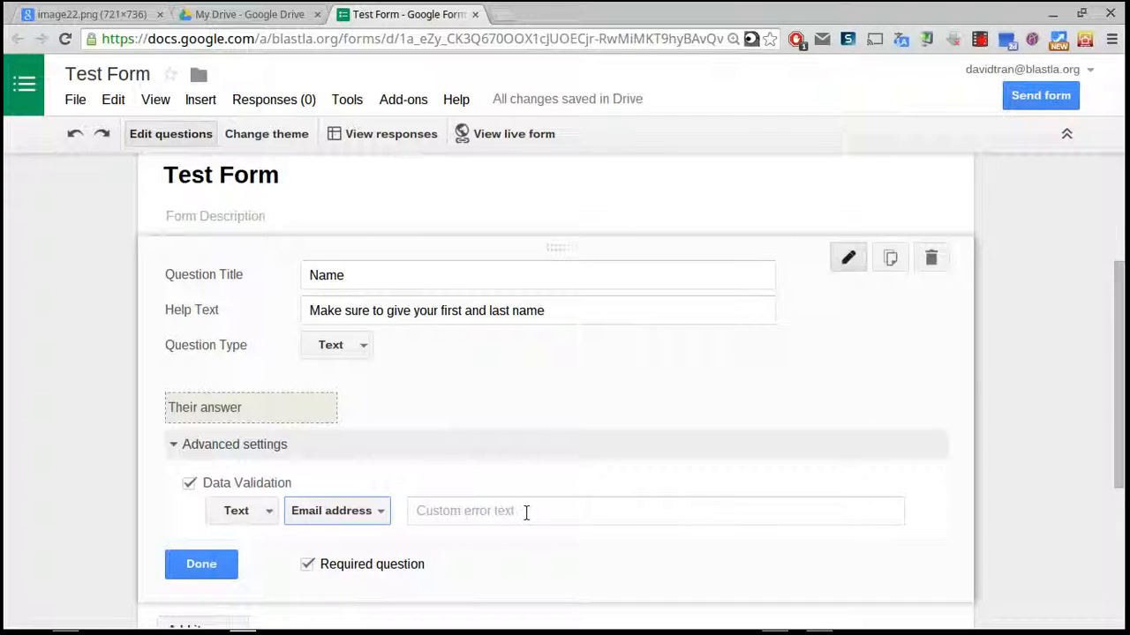
left_click(189, 484)
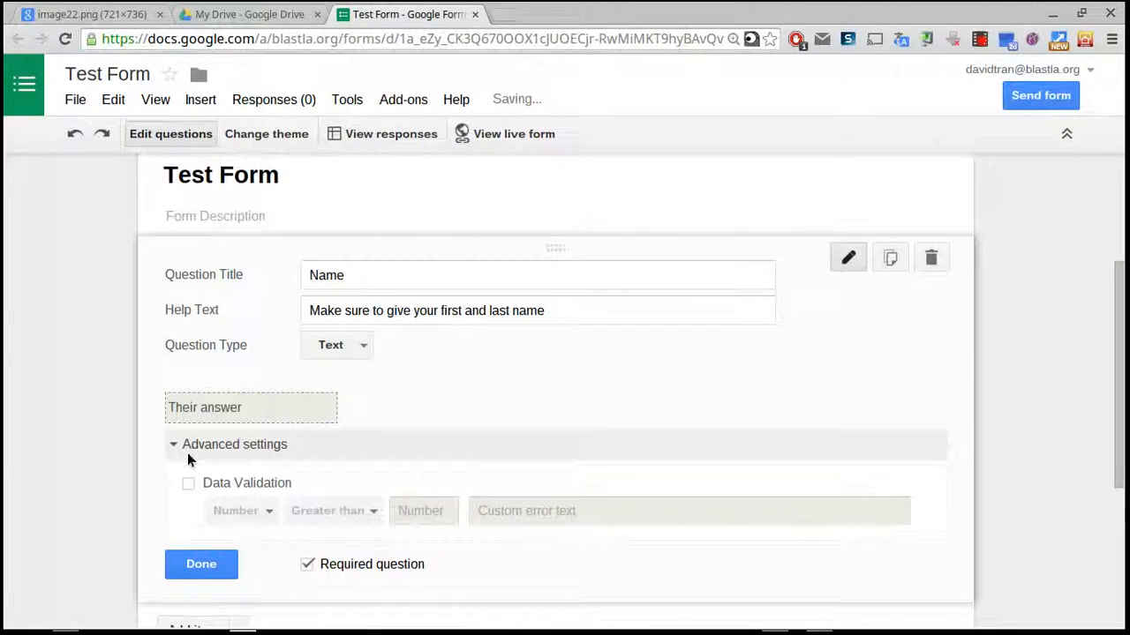
left_click(169, 445)
left_click(203, 482)
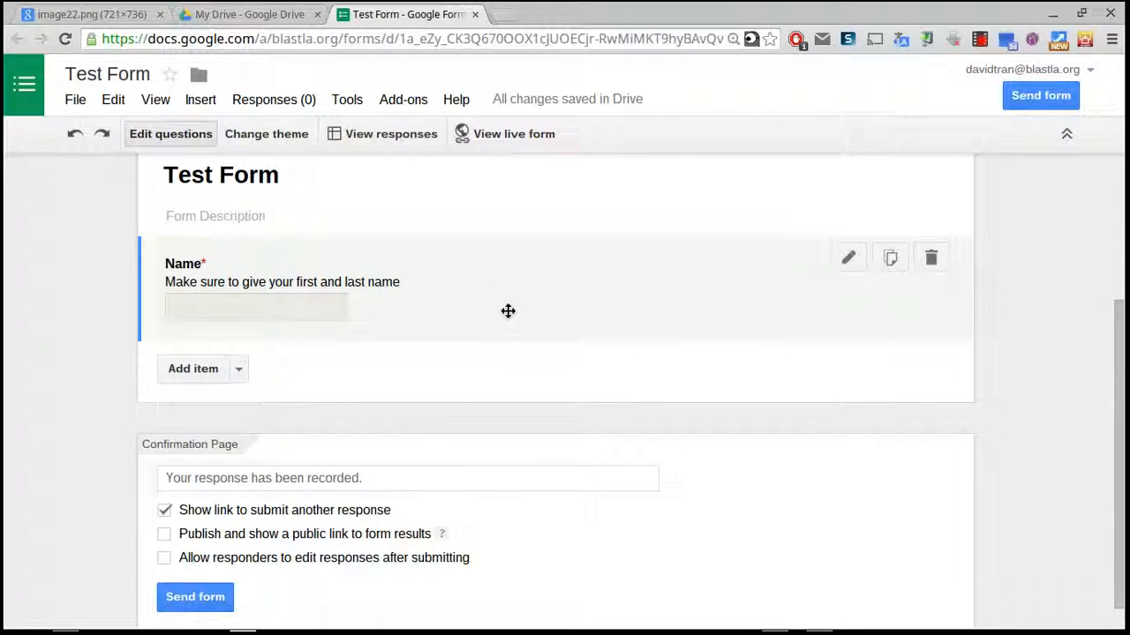
Add a Paragraph text question below Name with the title "what did you do over spring break?".
left_click(239, 370)
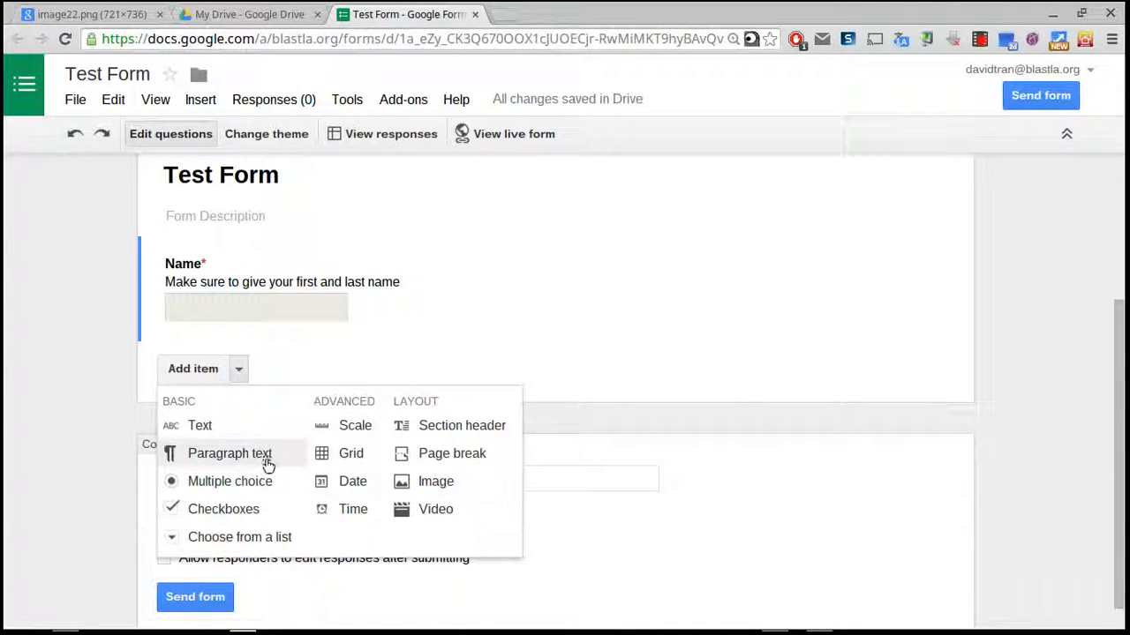
left_click(222, 455)
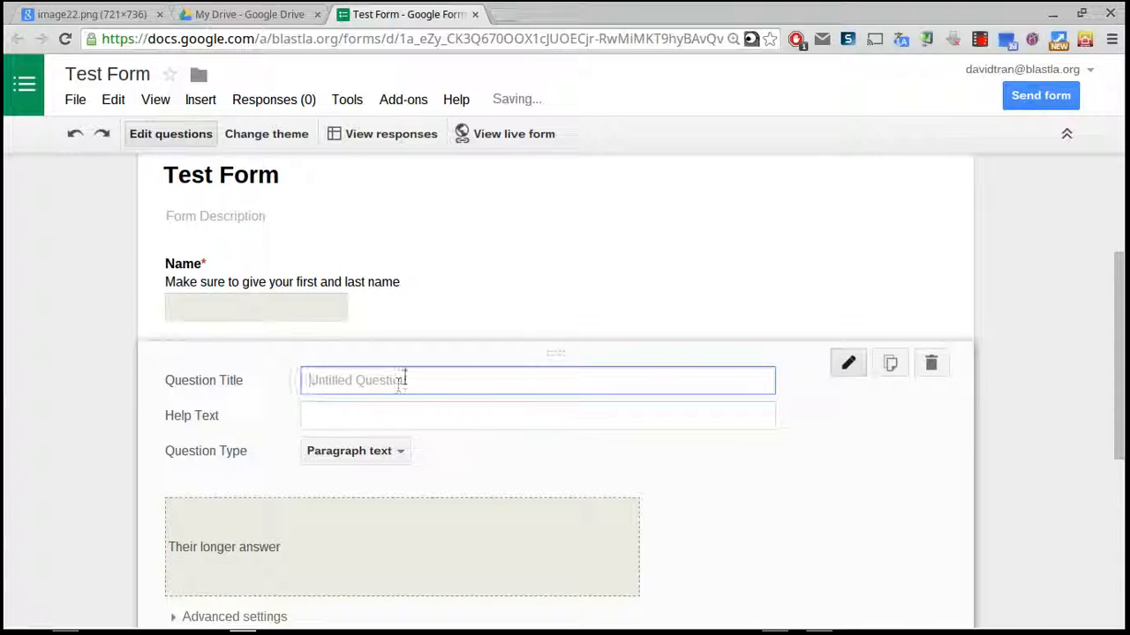
type("w")
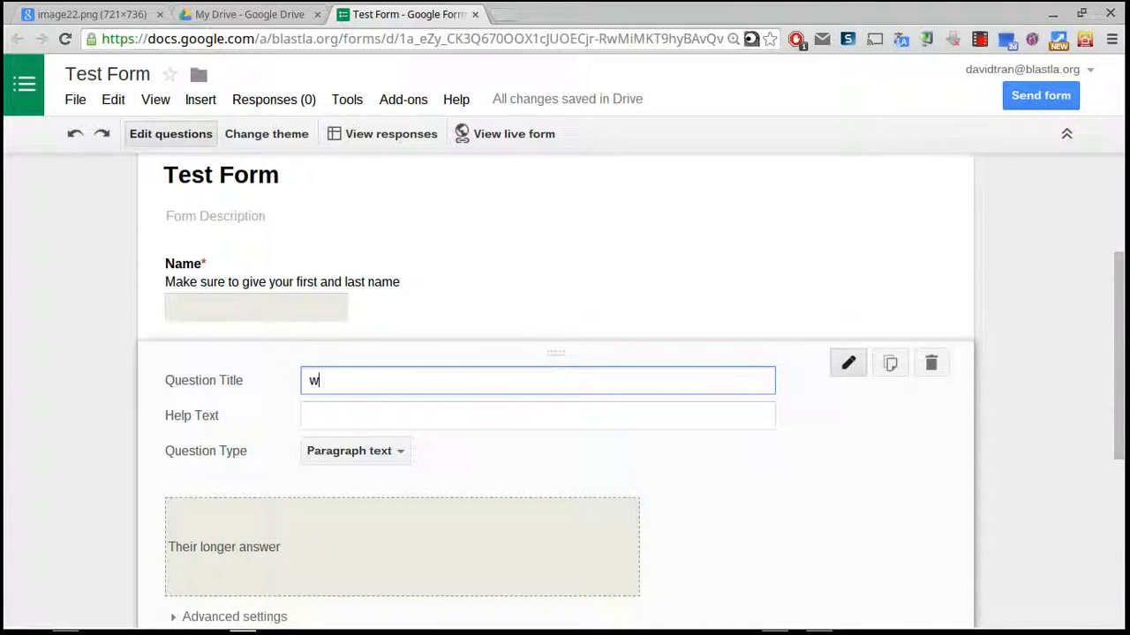
type("hat did you do ")
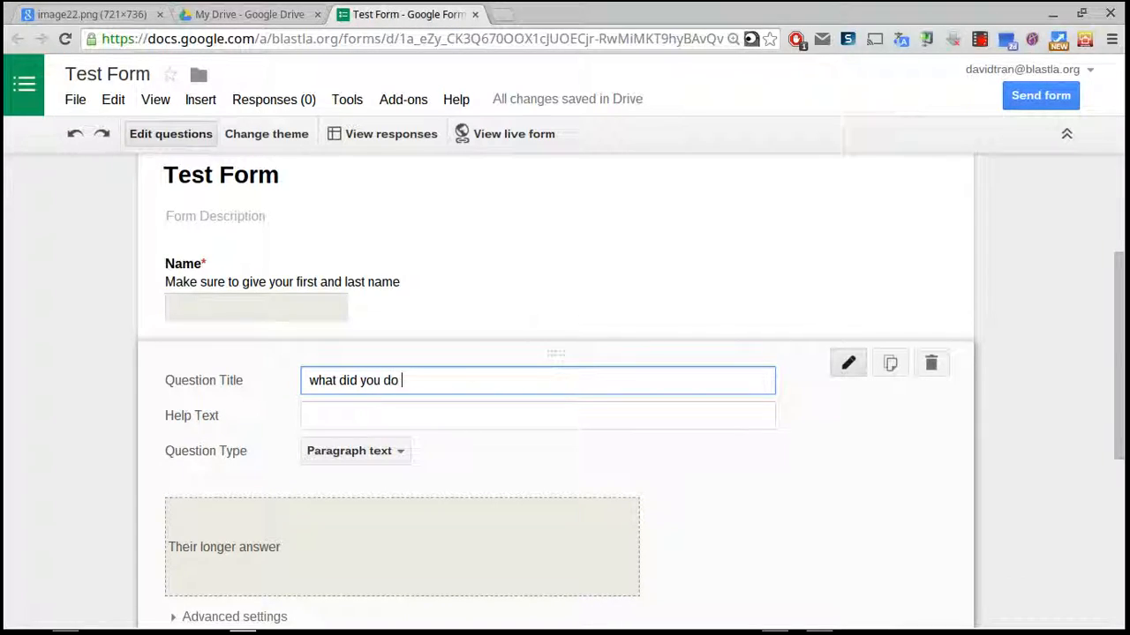
type("over spring ")
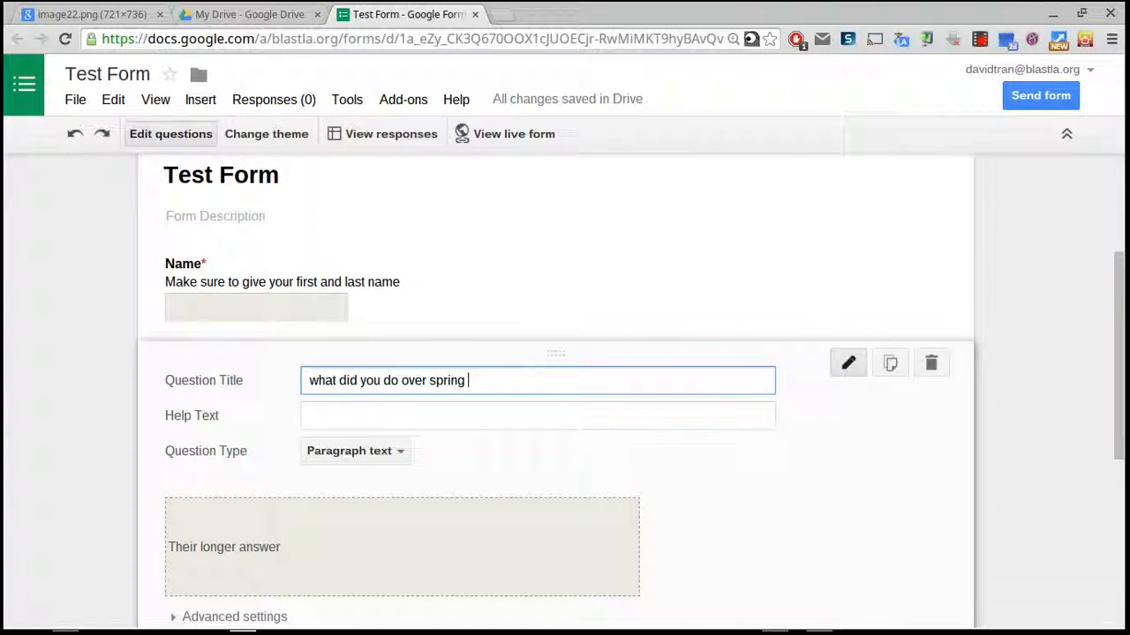
type("break?")
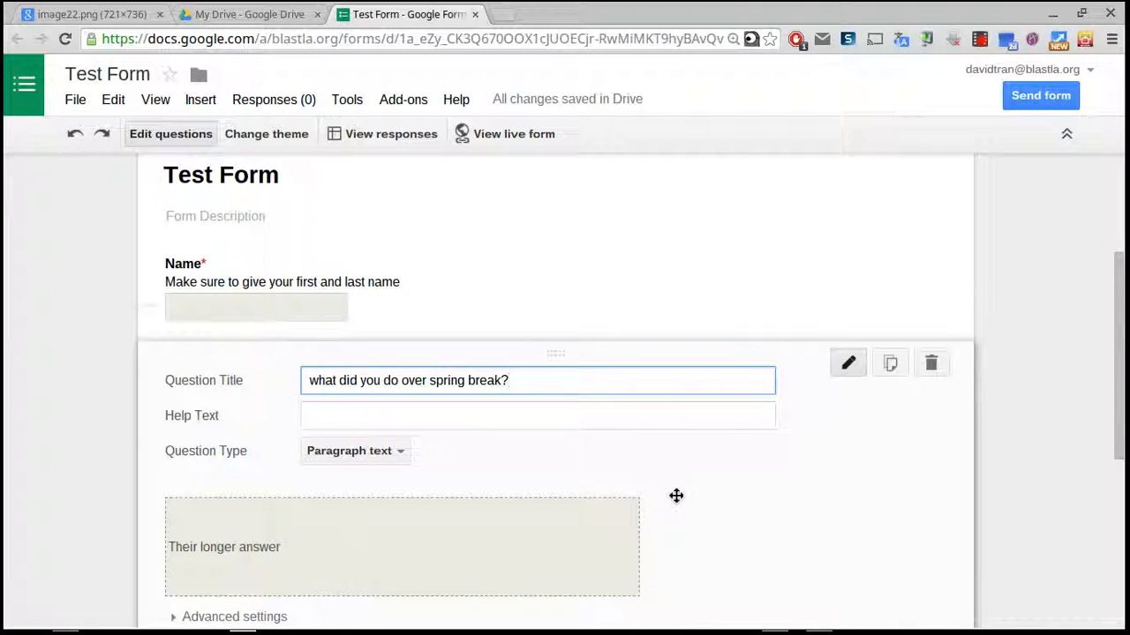
Make the spring break question required and finish editing it.
scroll(224, 541, "down", 1)
scroll(224, 541, "down", 3)
left_click(307, 486)
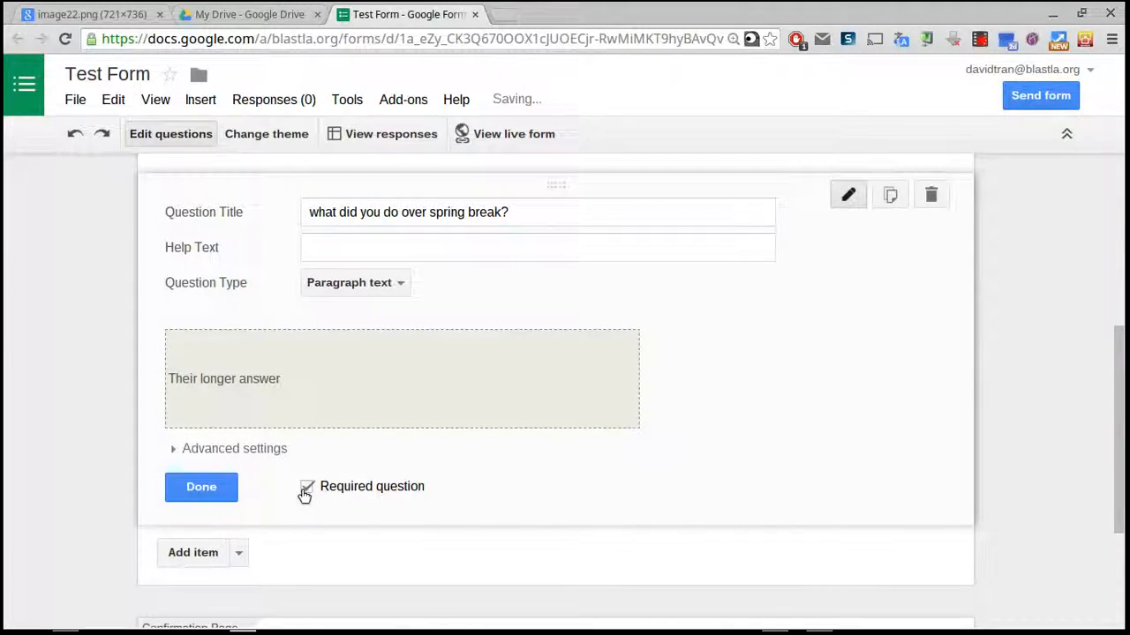
left_click(201, 487)
Preview the live form, try its Name and paragraph answer boxes including enlarging the paragraph box, and close the preview.
scroll(1034, 397, "up", 5)
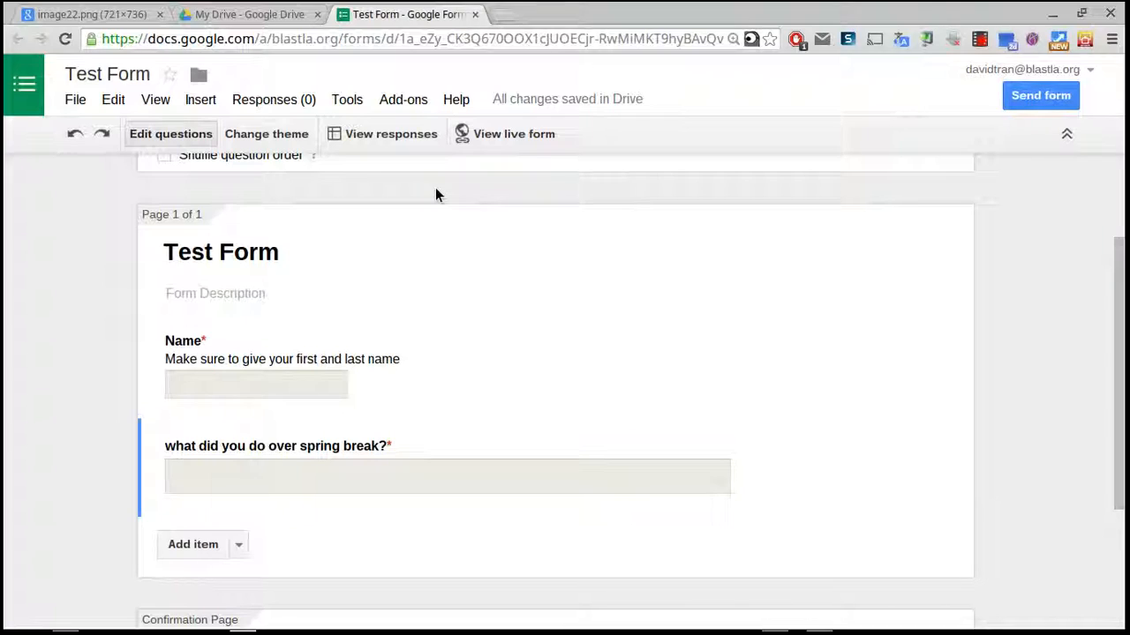
left_click(499, 137)
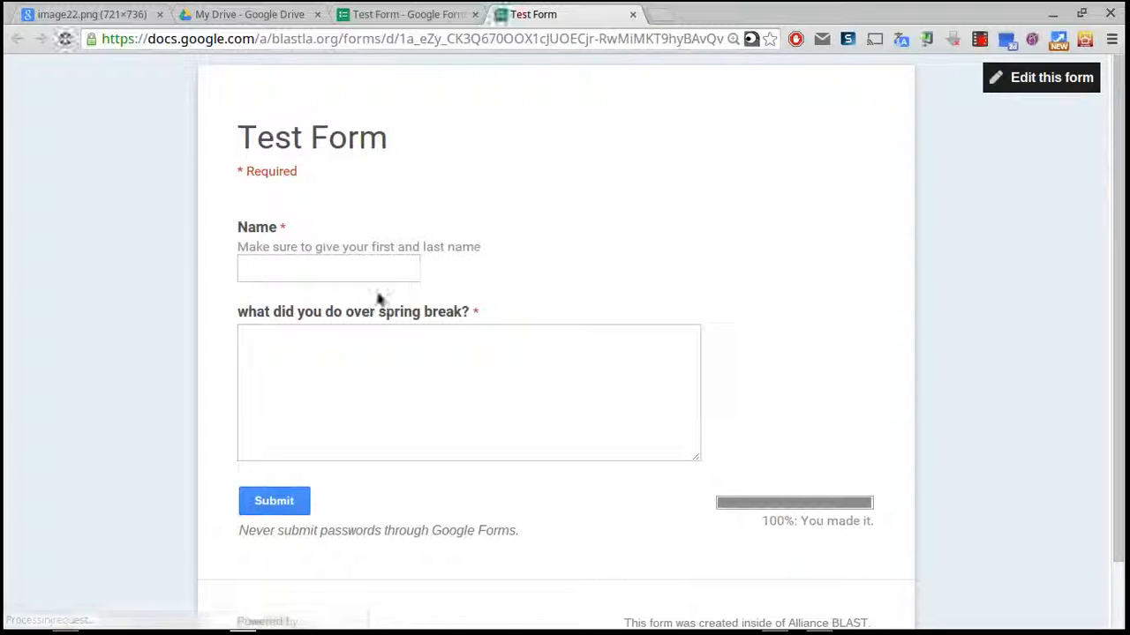
left_click(297, 271)
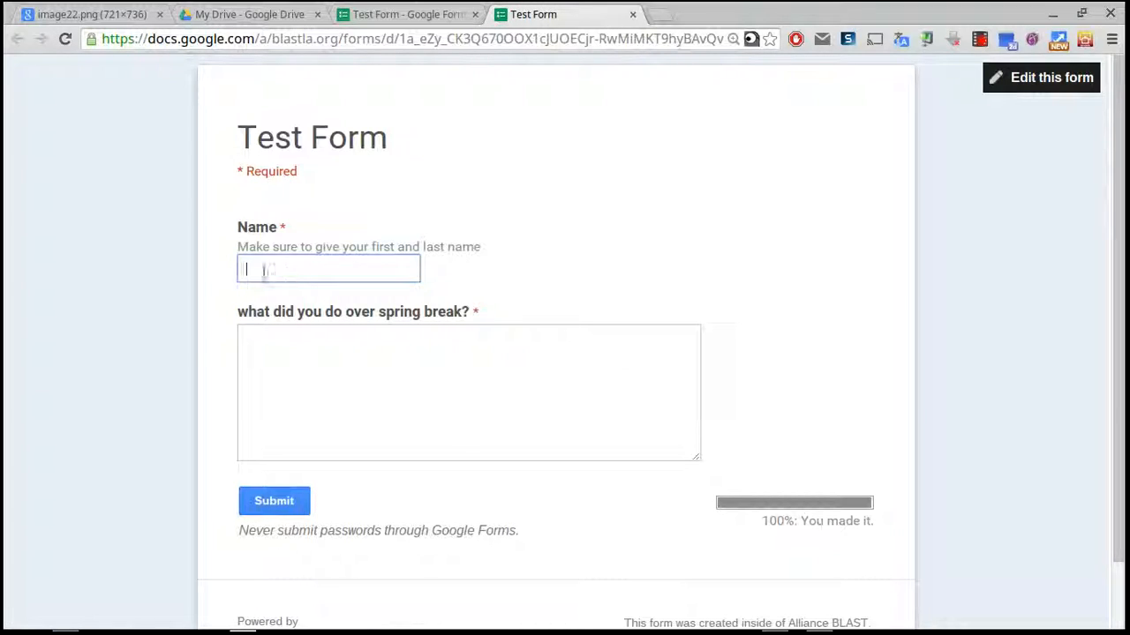
left_click(375, 391)
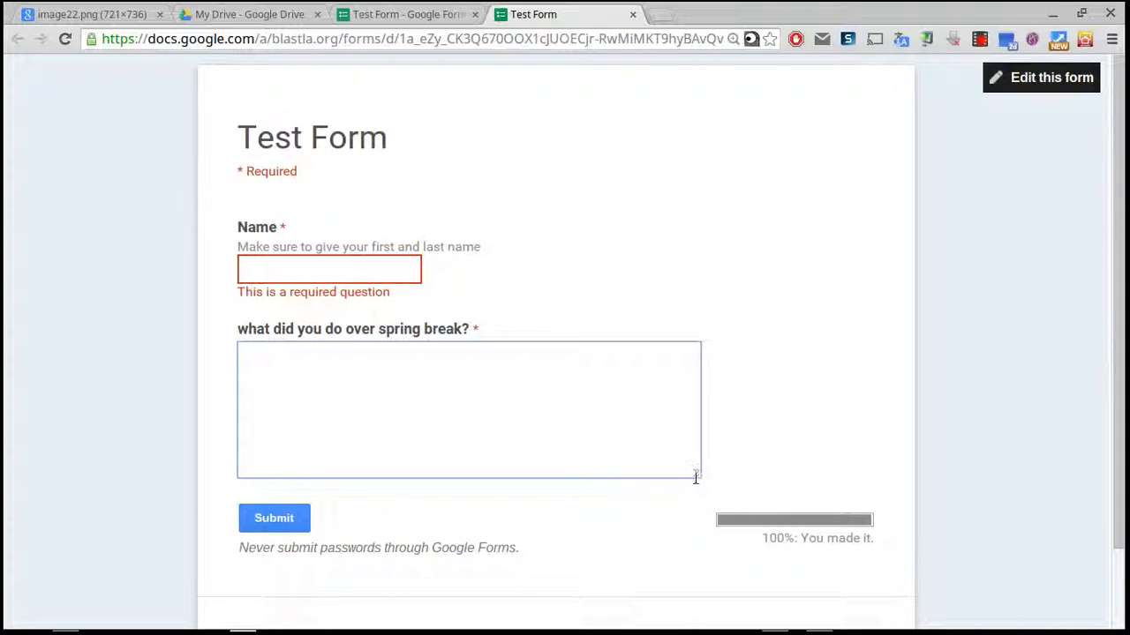
left_click_drag(694, 479, 720, 488)
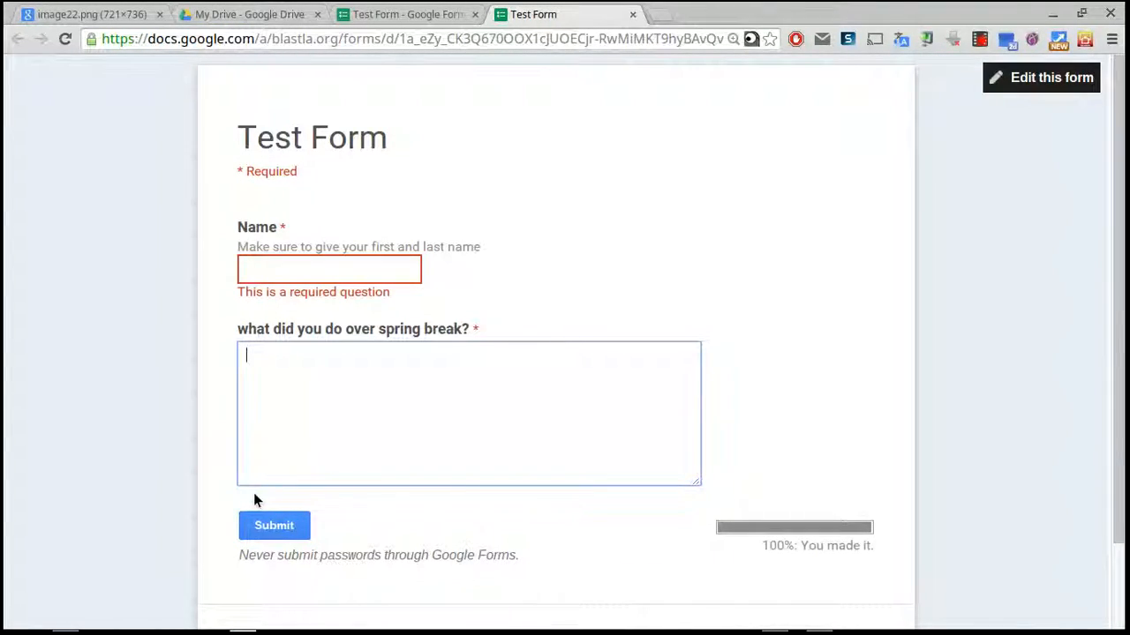
left_click(631, 14)
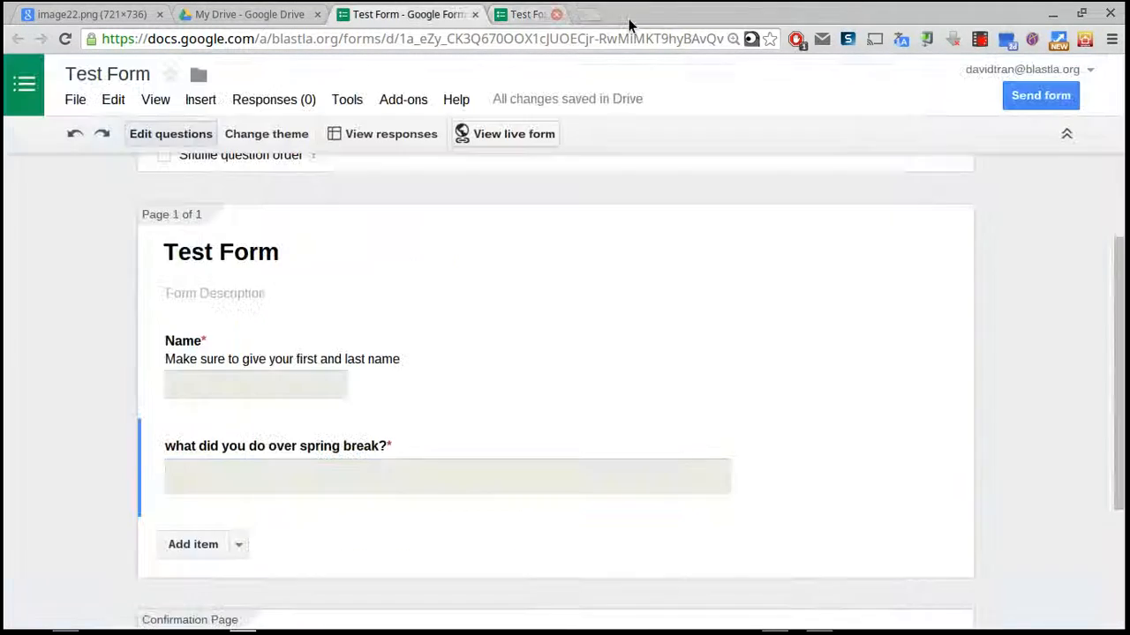
Insert a Multiple choice question below the spring break question with the title "What year were you born?".
scroll(459, 441, "down", 1)
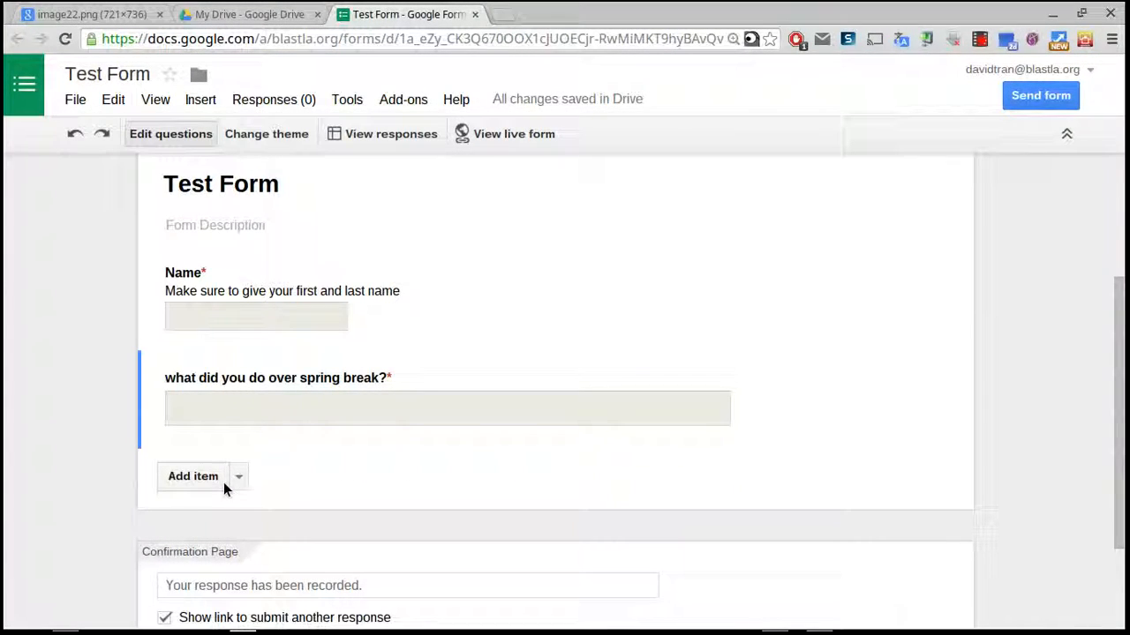
left_click(197, 100)
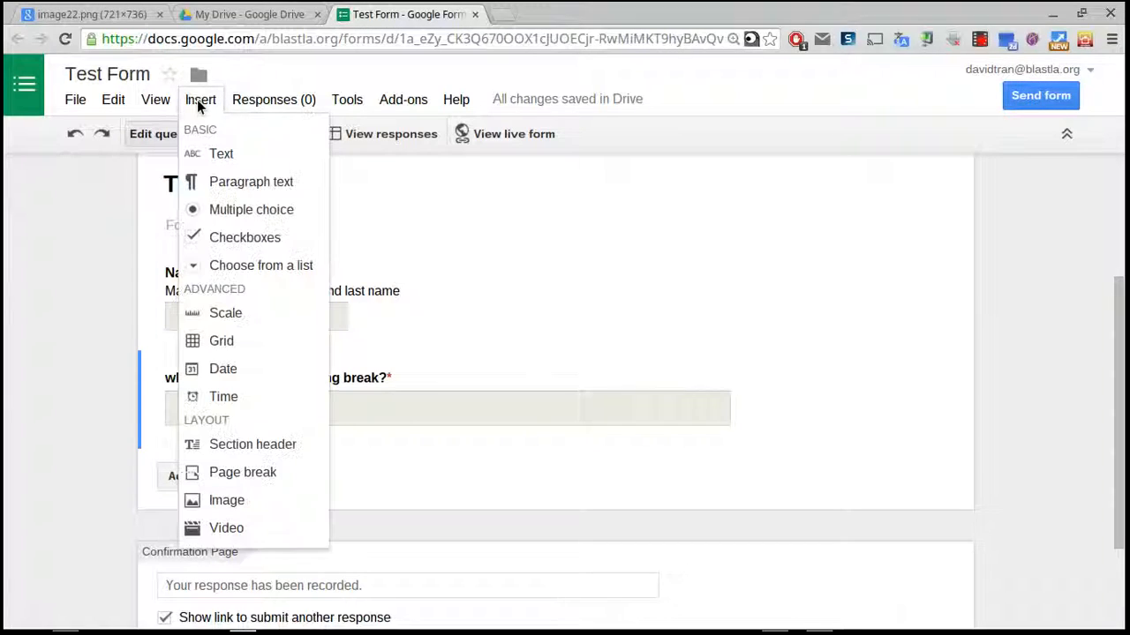
left_click(231, 214)
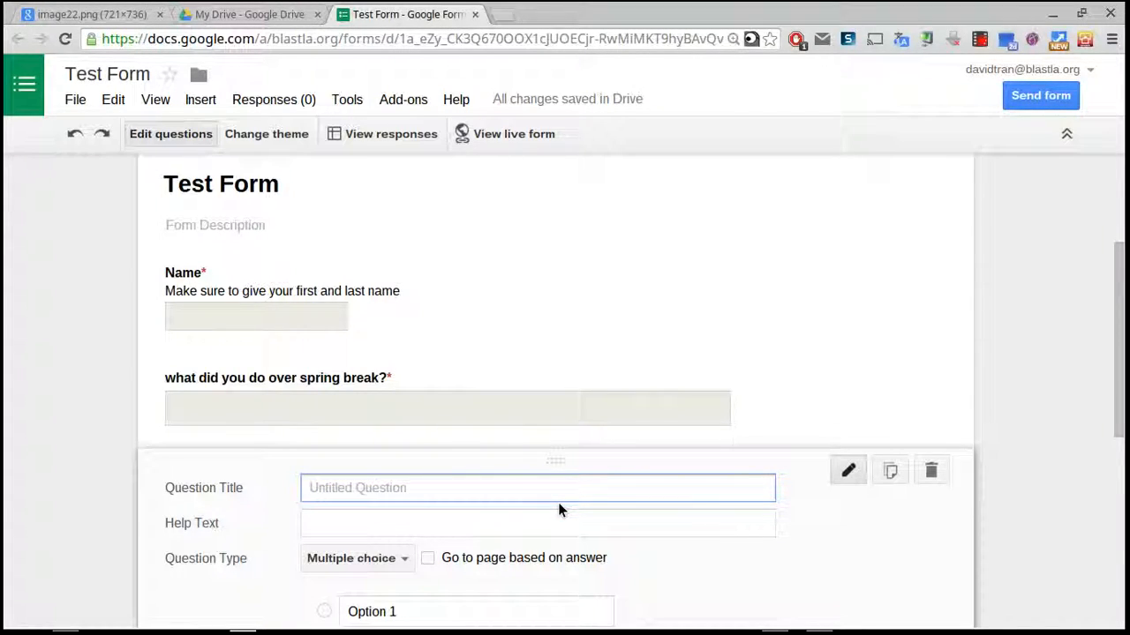
type("What")
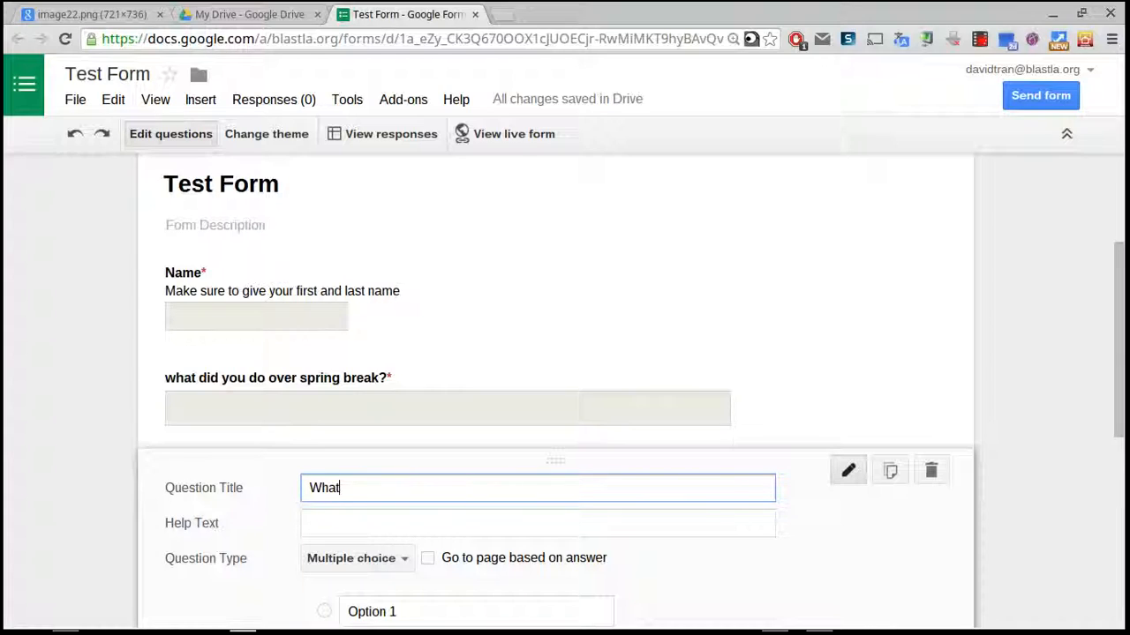
type(" year were you born")
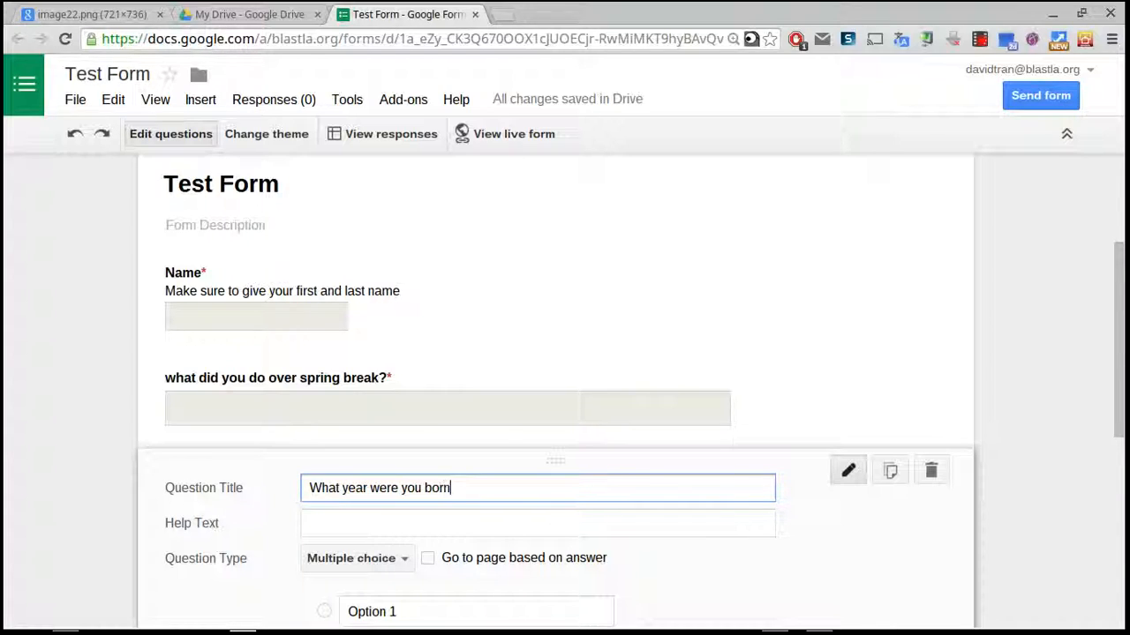
Give the birth year question the answer options 2000, 1999 and 2001, plus an "Other" option.
scroll(764, 579, "down", 3)
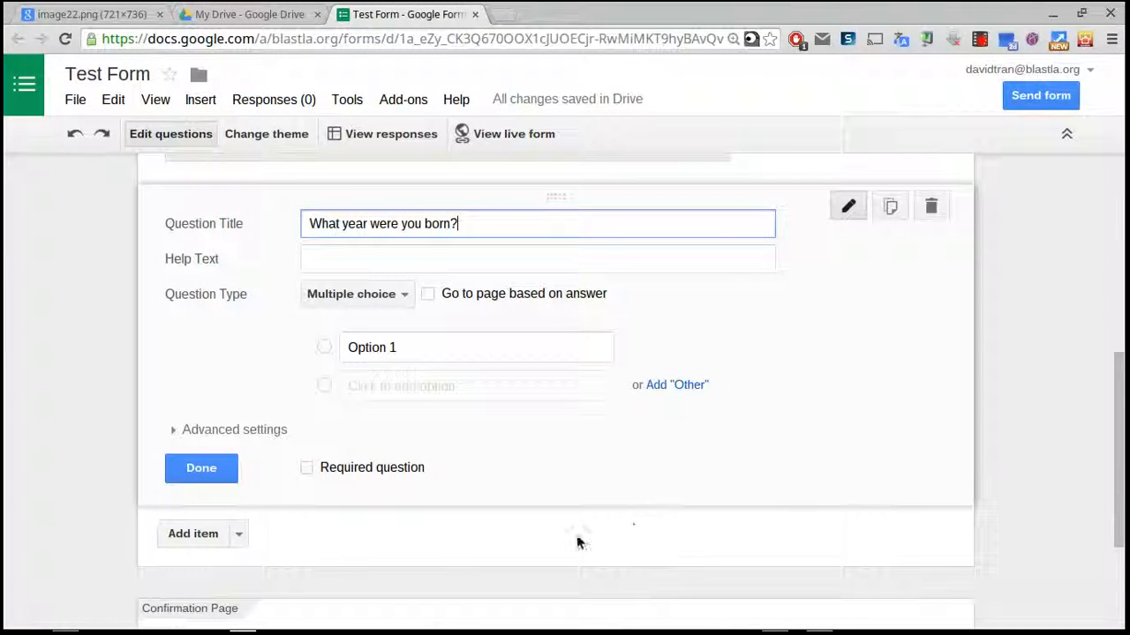
left_click(477, 345)
type("f")
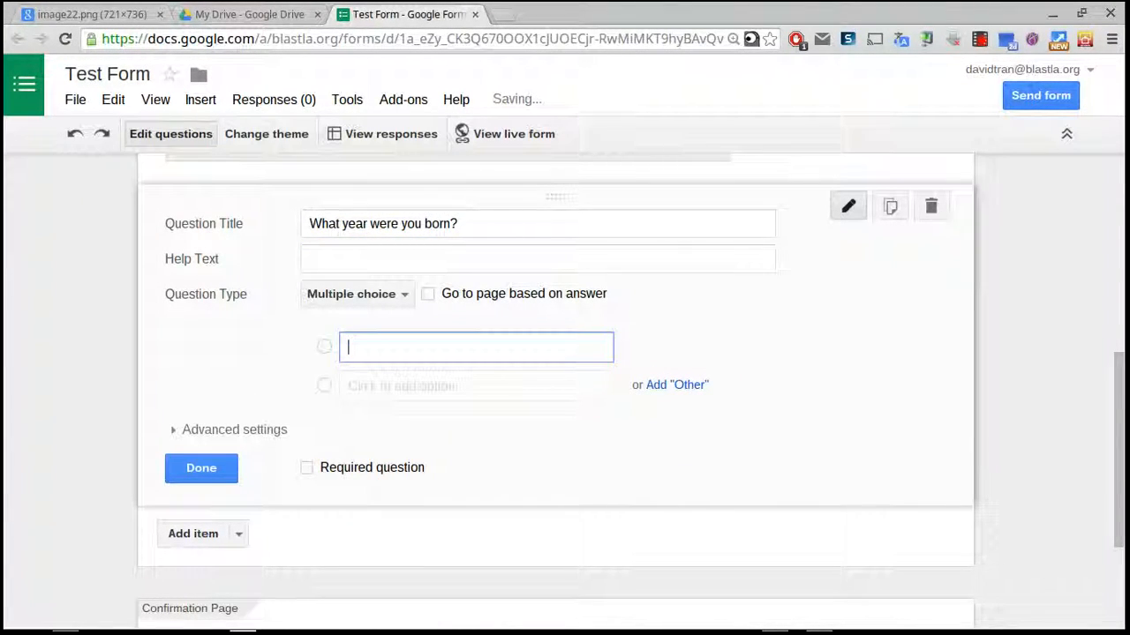
key("Return")
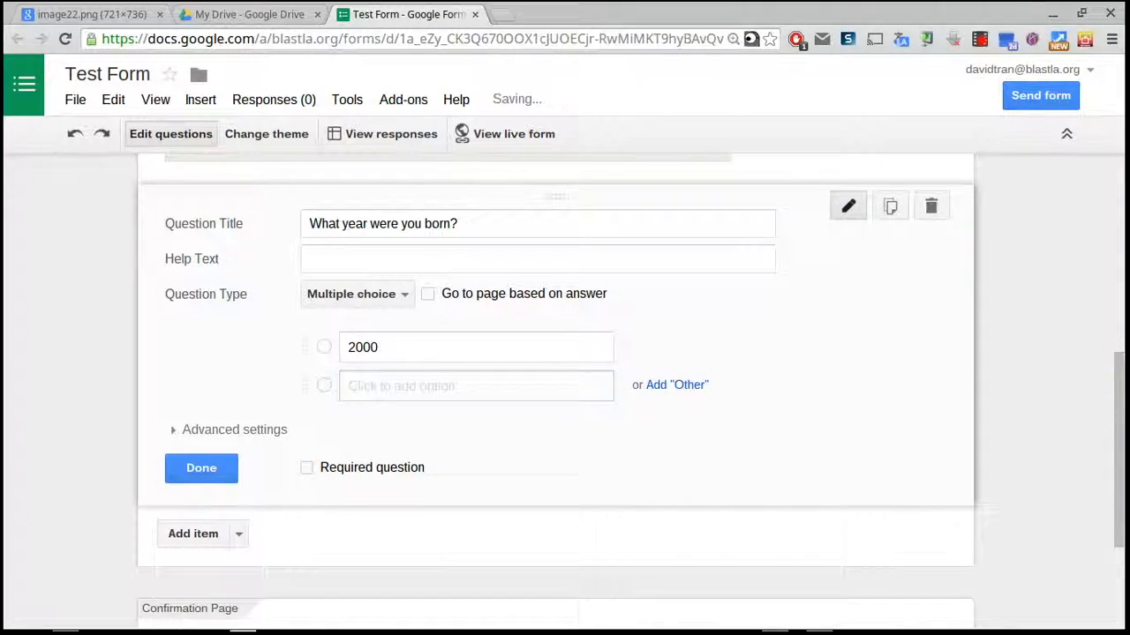
type("1999")
key("Return")
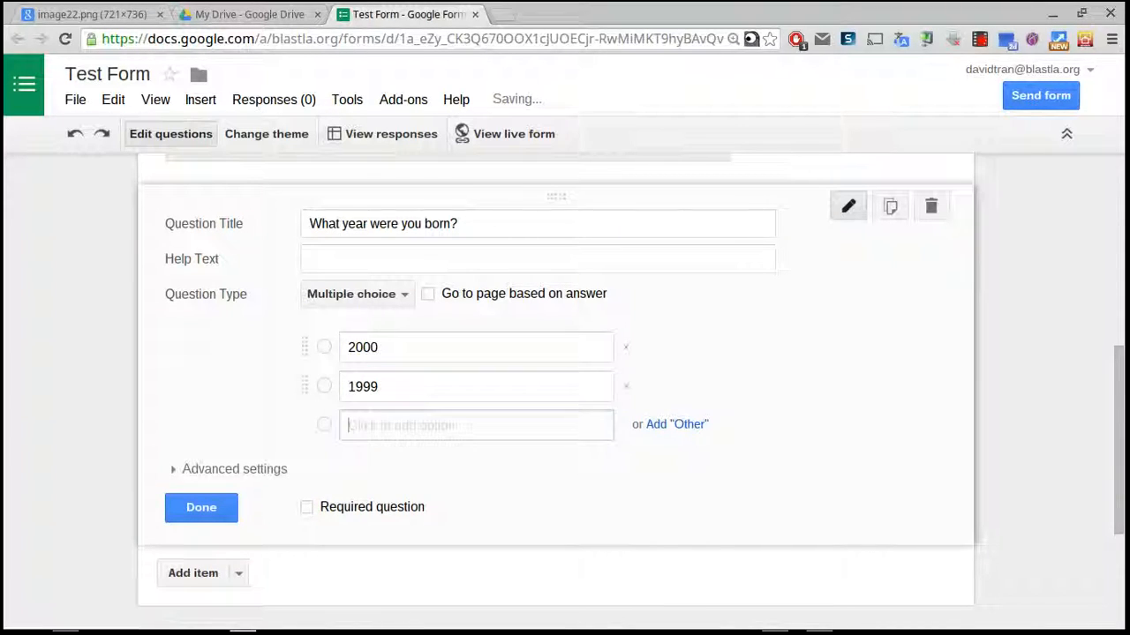
type("2000")
key("BackSpace")
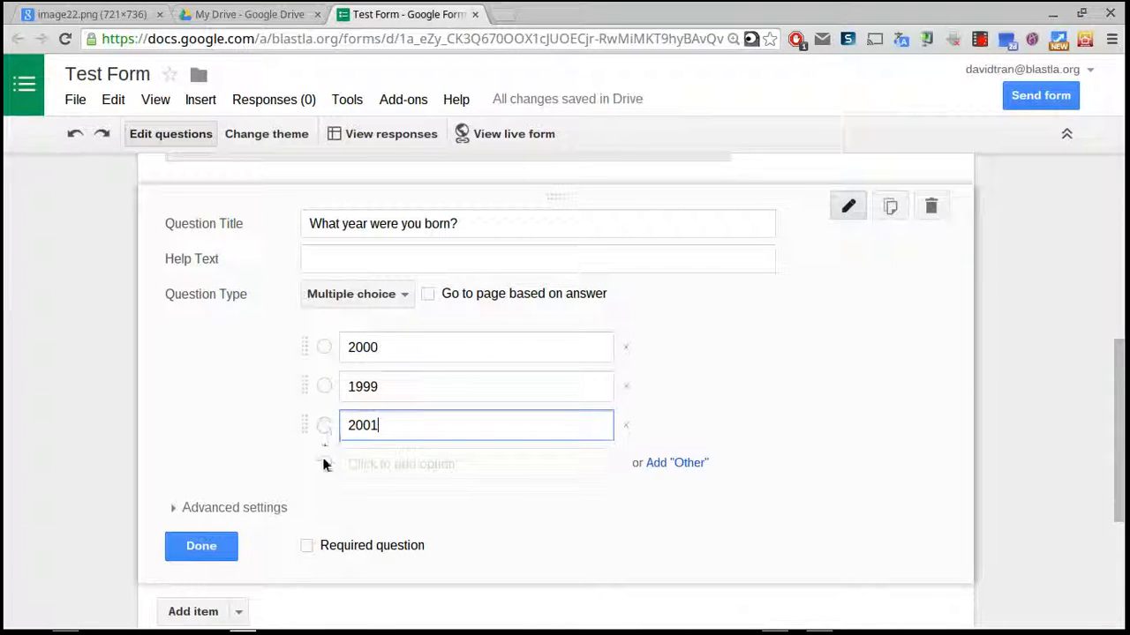
left_click(669, 463)
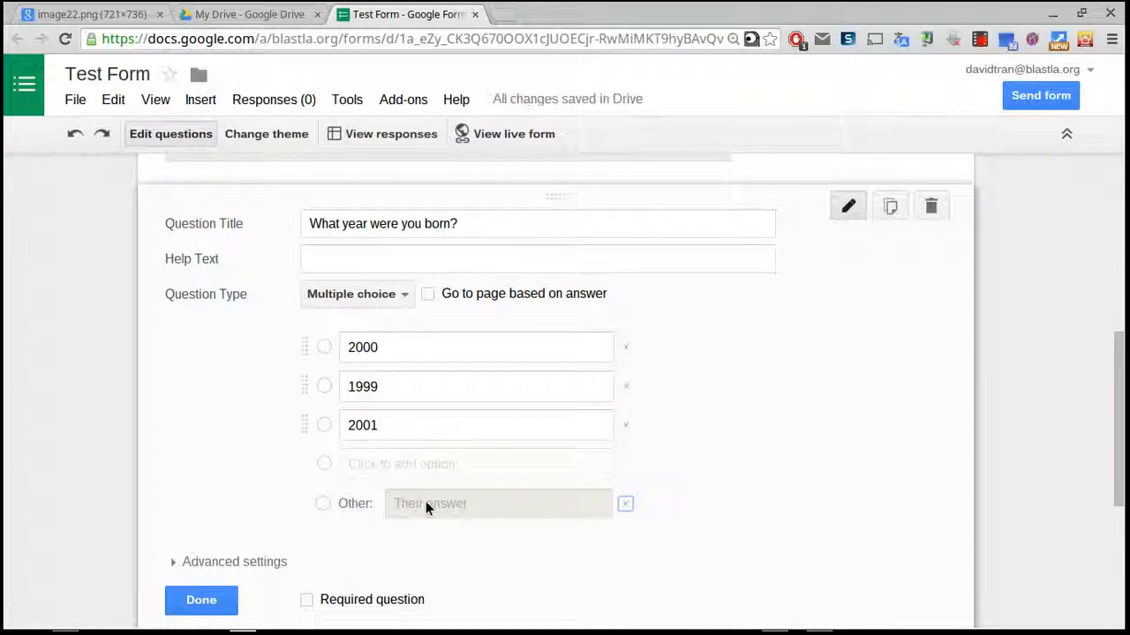
Make the birth year question required, enable Shuffle option order in its advanced settings, and finish editing it.
left_click(369, 607)
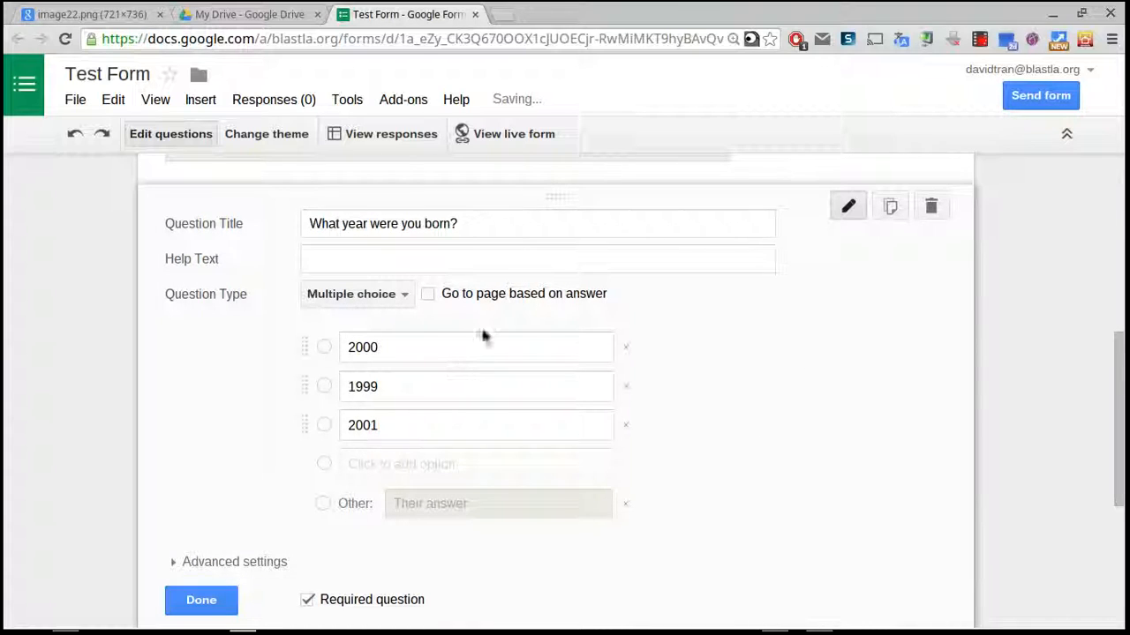
left_click(174, 565)
scroll(715, 477, "down", 2)
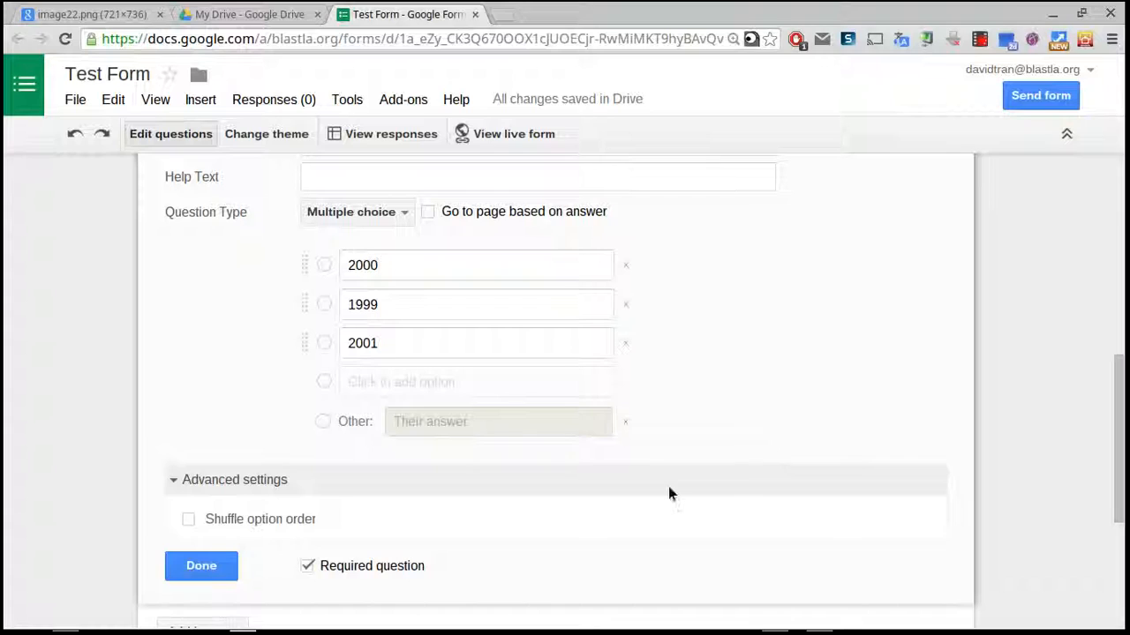
left_click(187, 520)
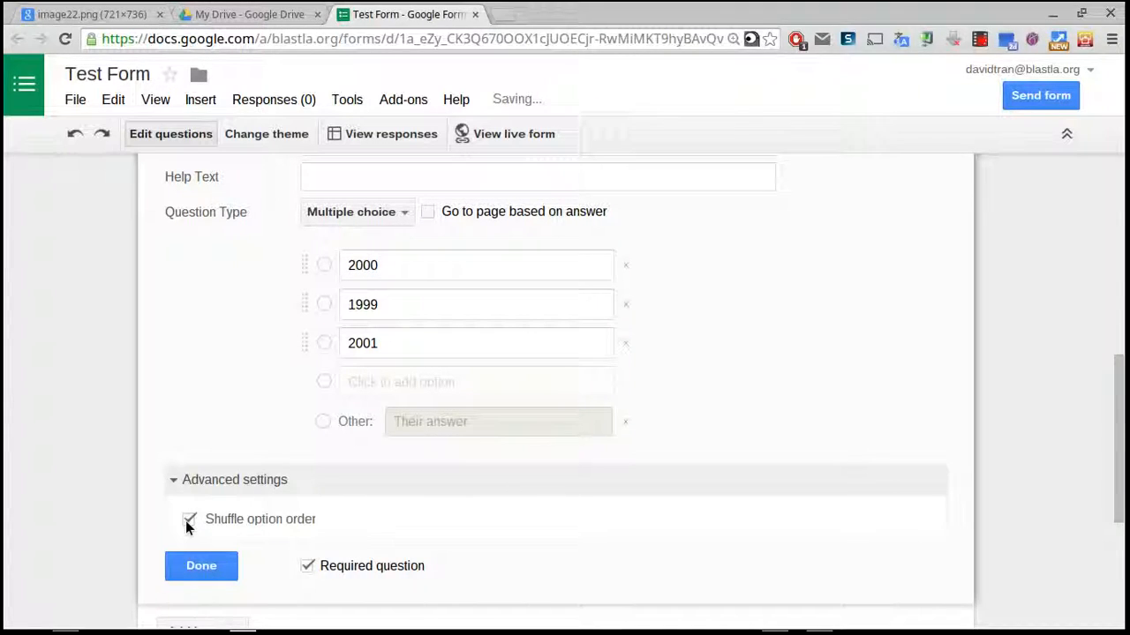
left_click(198, 575)
Preview the live form to check the option order of the birth year question, and return to the form's settings in the editor.
scroll(741, 335, "up", 1)
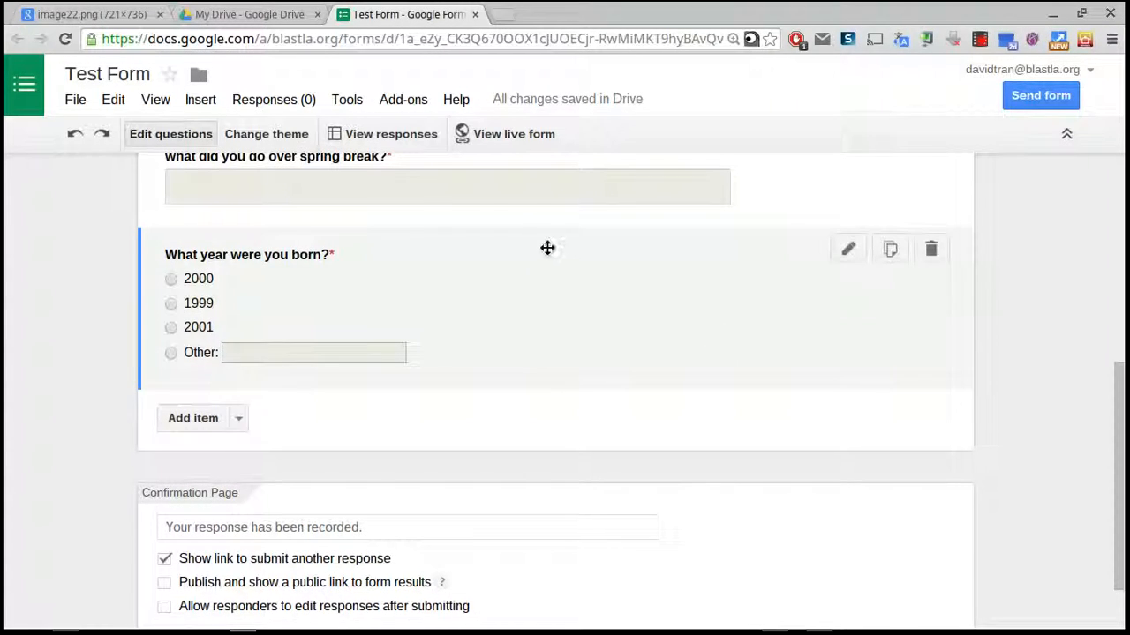
left_click(521, 135)
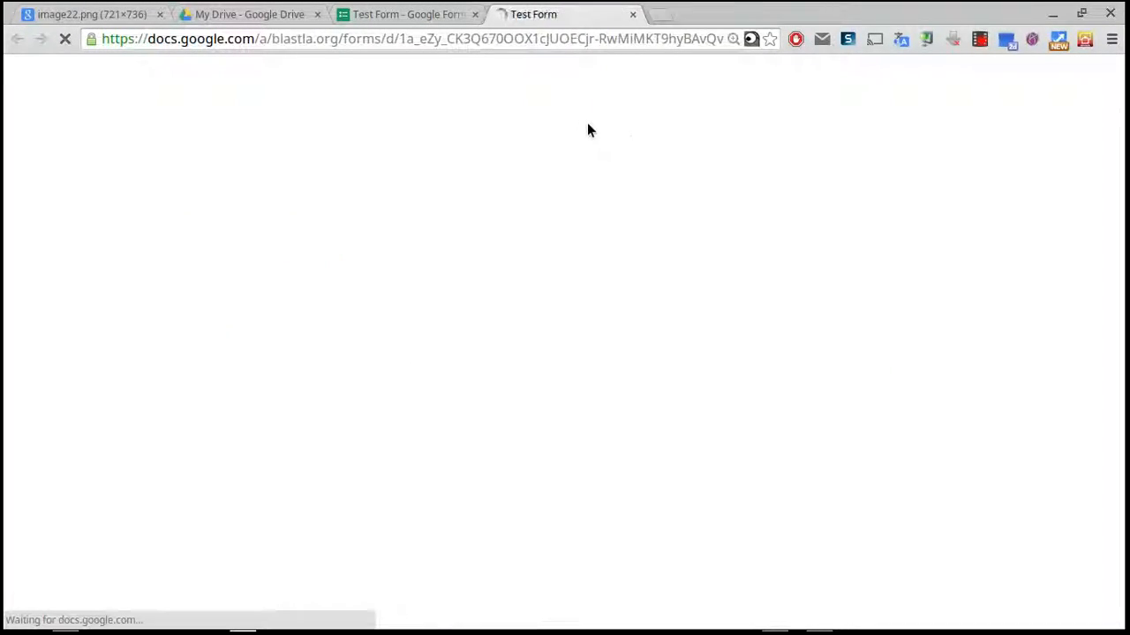
scroll(822, 369, "down", 2)
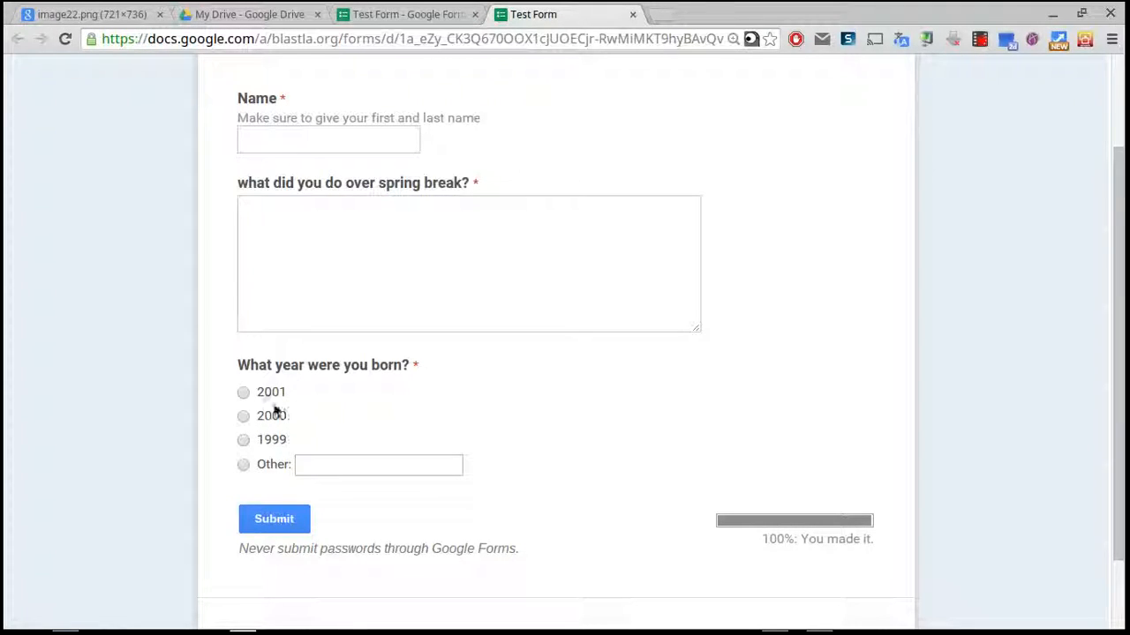
left_click(632, 15)
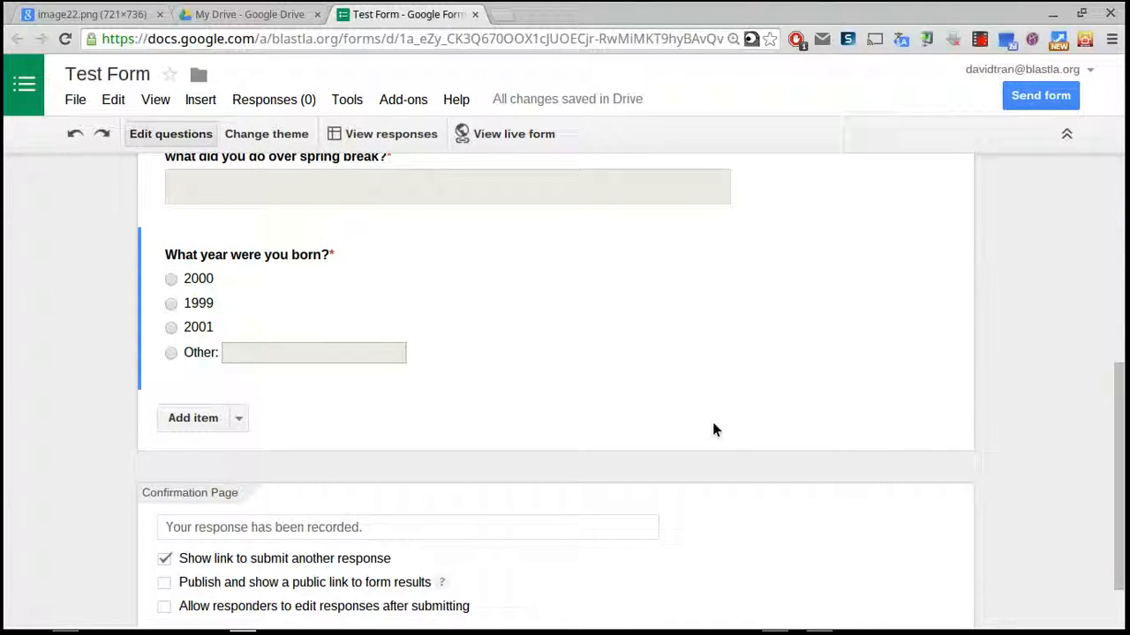
scroll(714, 424, "up", 5)
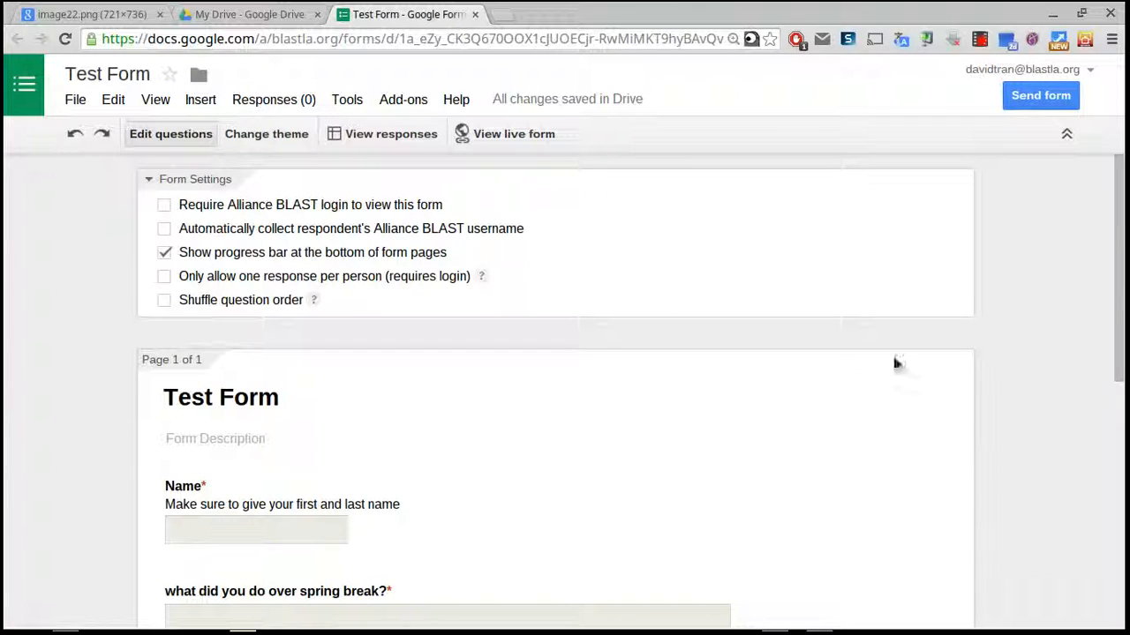
scroll(1014, 404, "down", 2)
scroll(1012, 399, "down", 3)
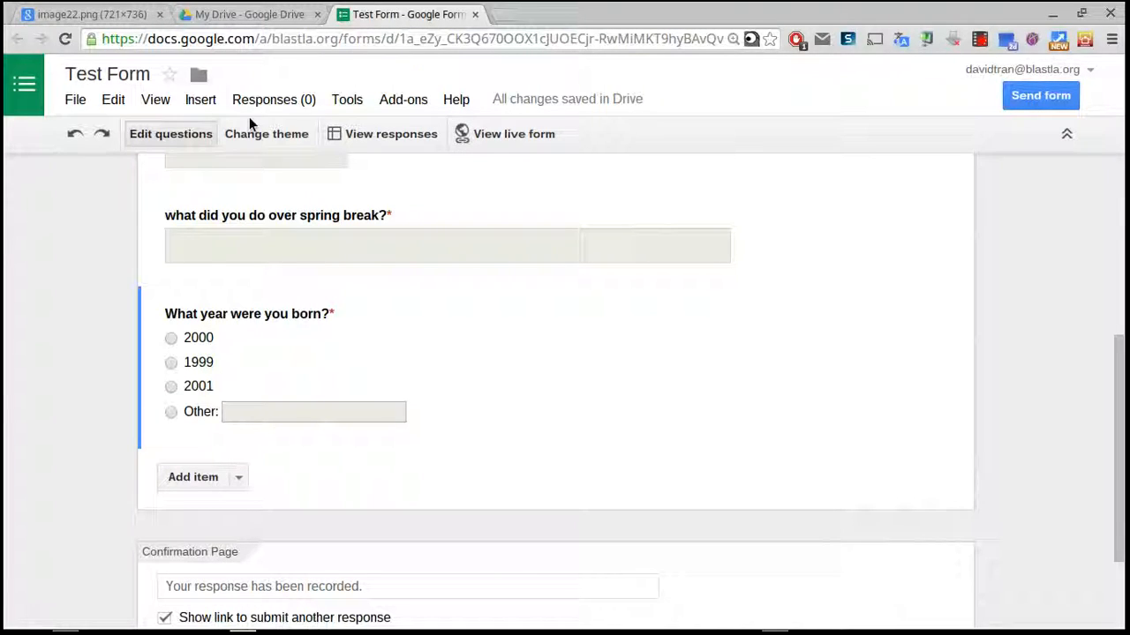
left_click(198, 101)
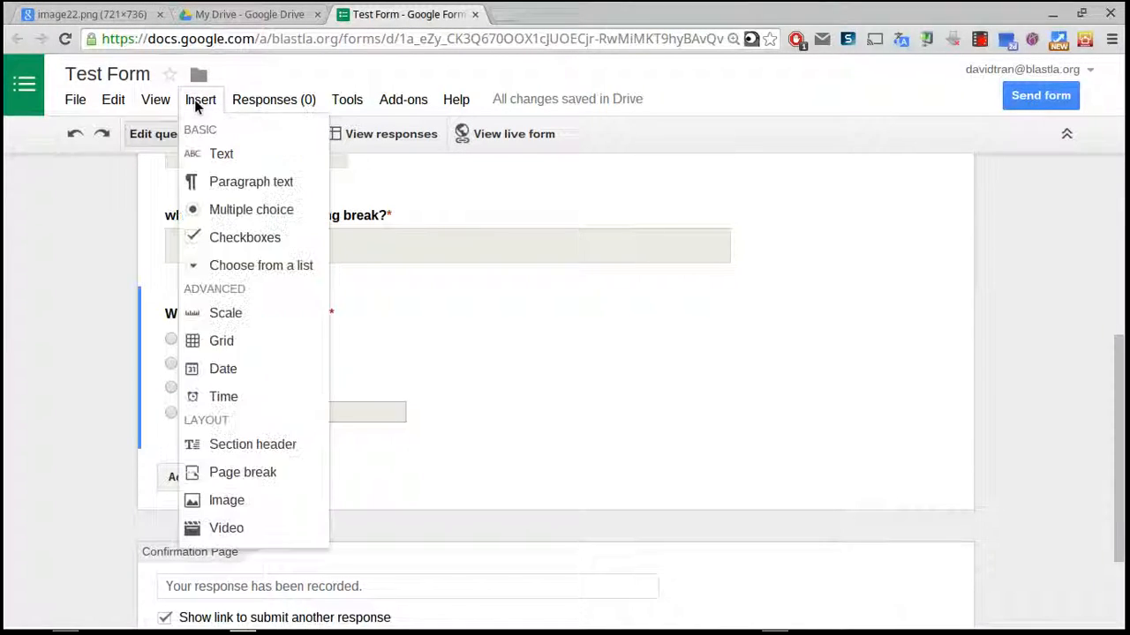
left_click(246, 239)
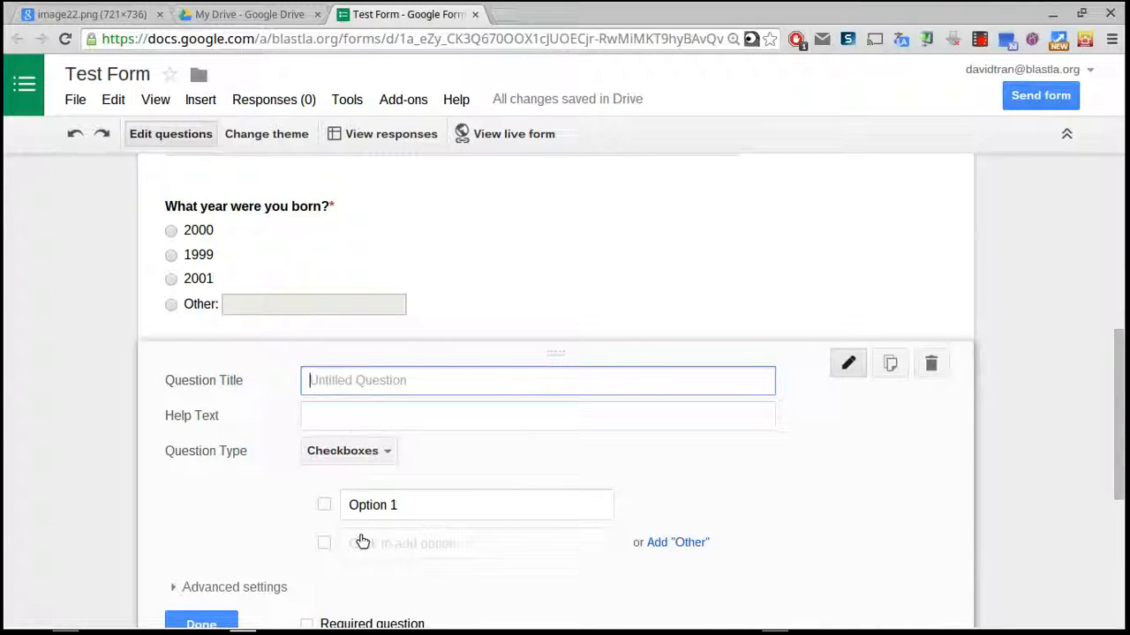
left_click(929, 363)
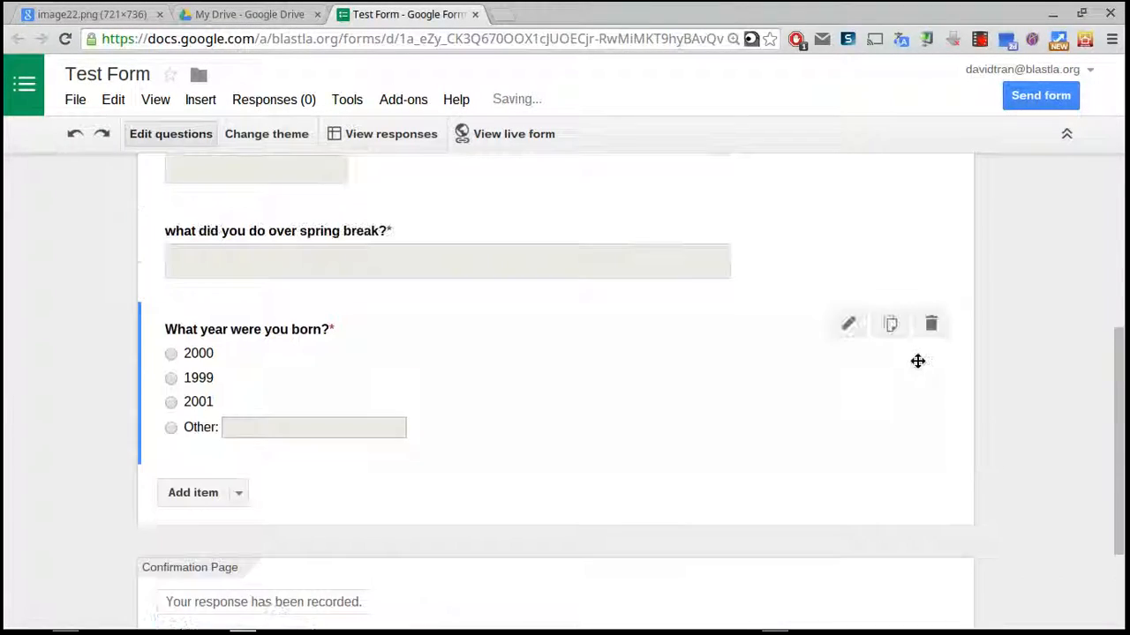
Insert a Choose from a list question below the birth year question with the choices Option 1, Option 2 and Option 3.
left_click(200, 99)
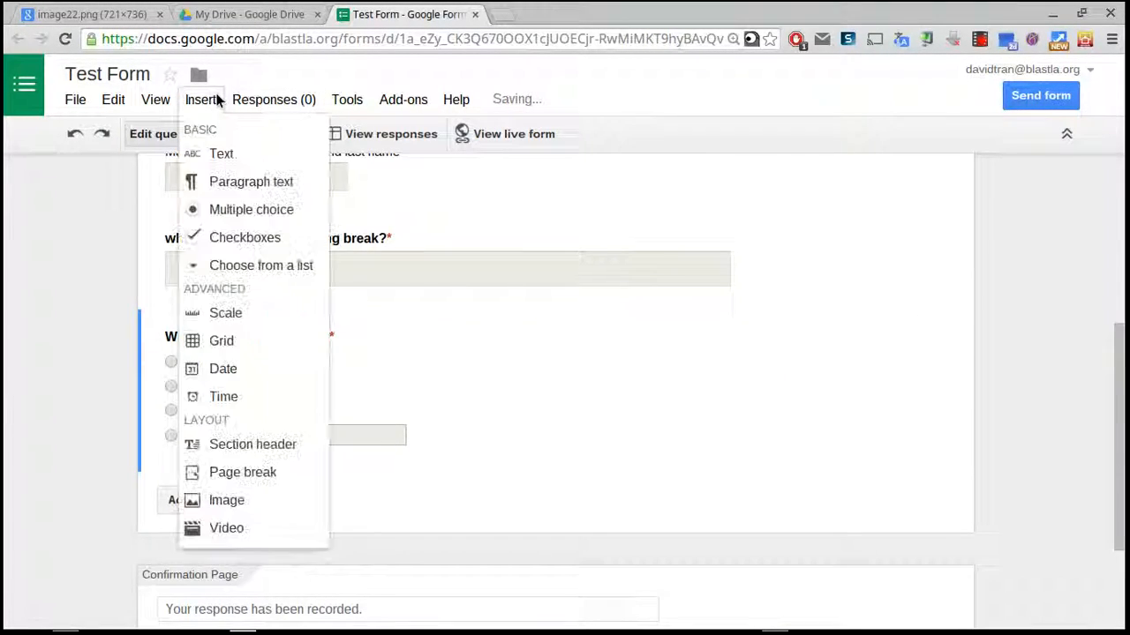
left_click(270, 265)
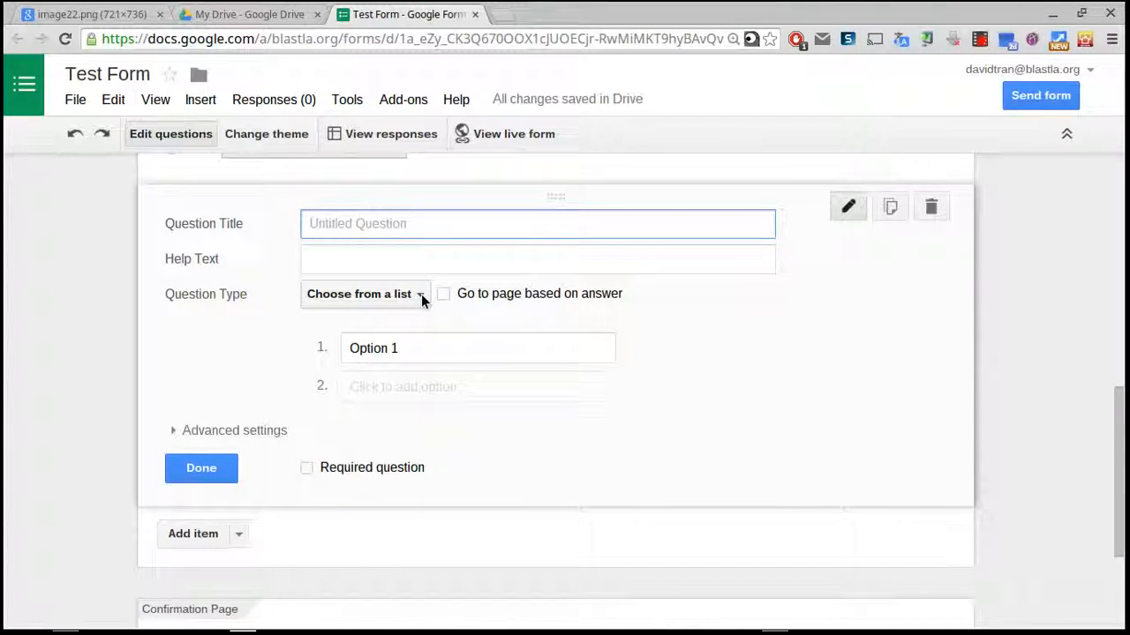
left_click(421, 388)
left_click(420, 428)
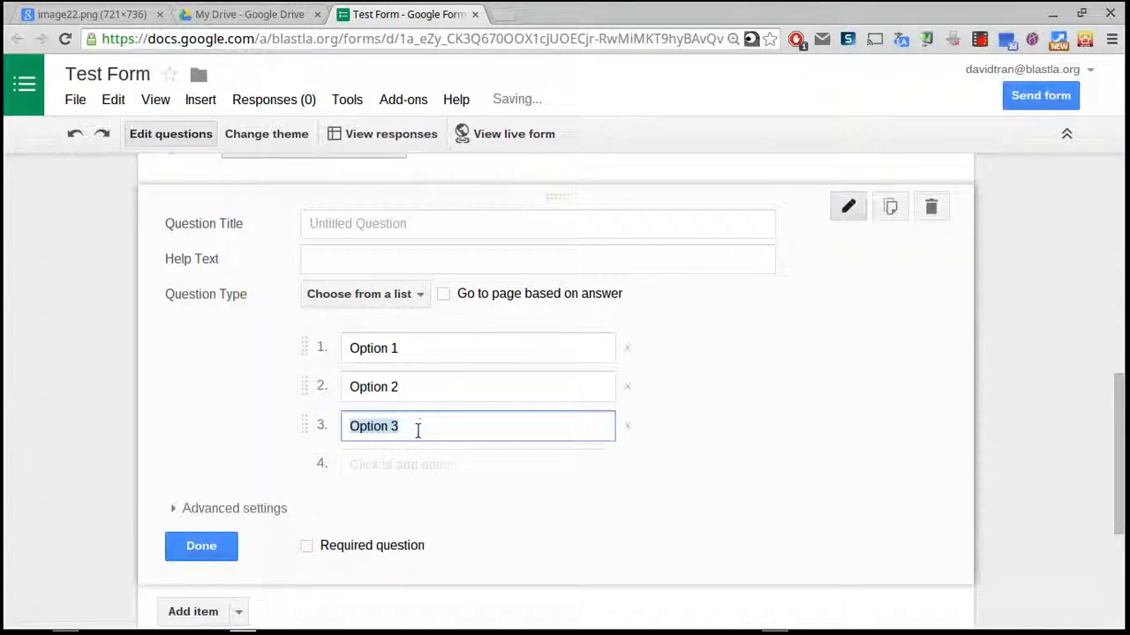
Title the new list question "question1" and finish editing it.
left_click(410, 227)
type("a")
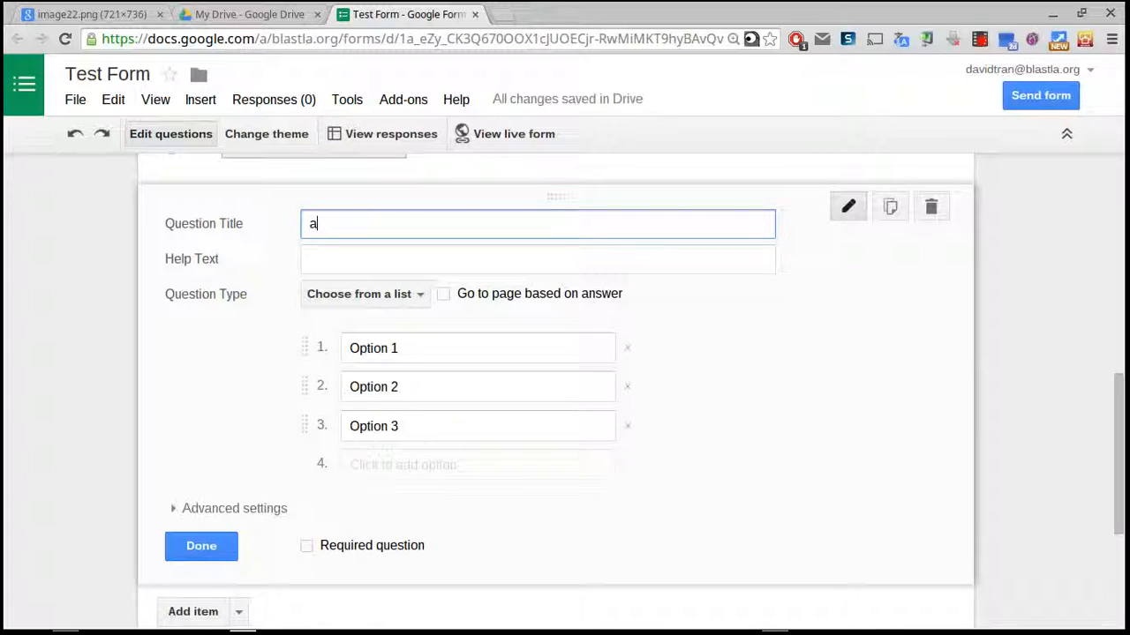
key("BackSpace")
type("question1")
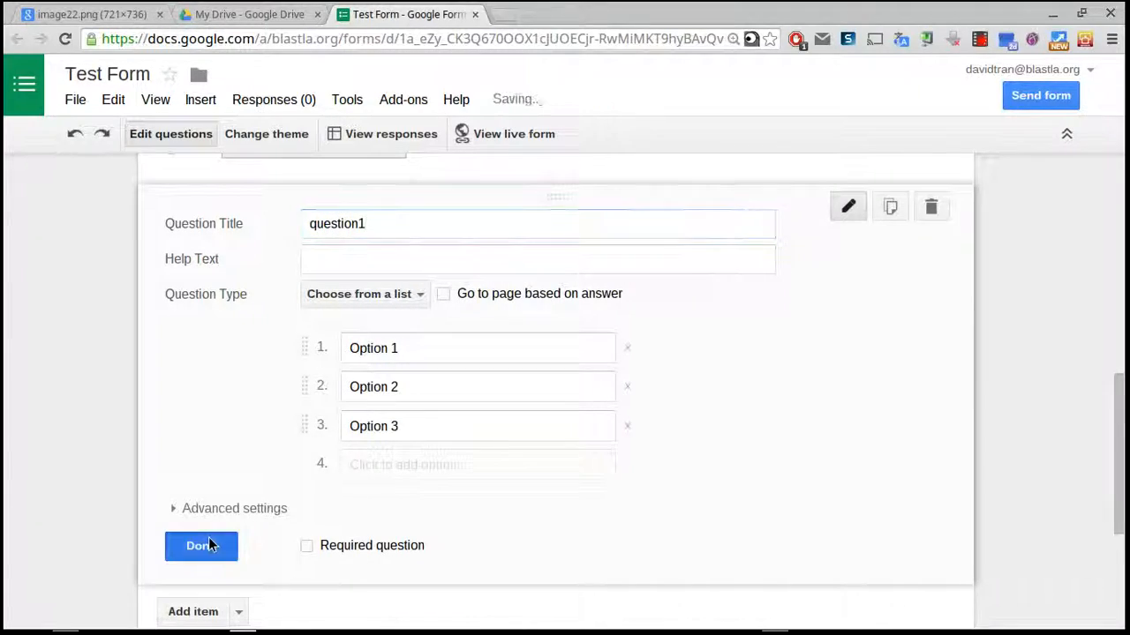
left_click(222, 551)
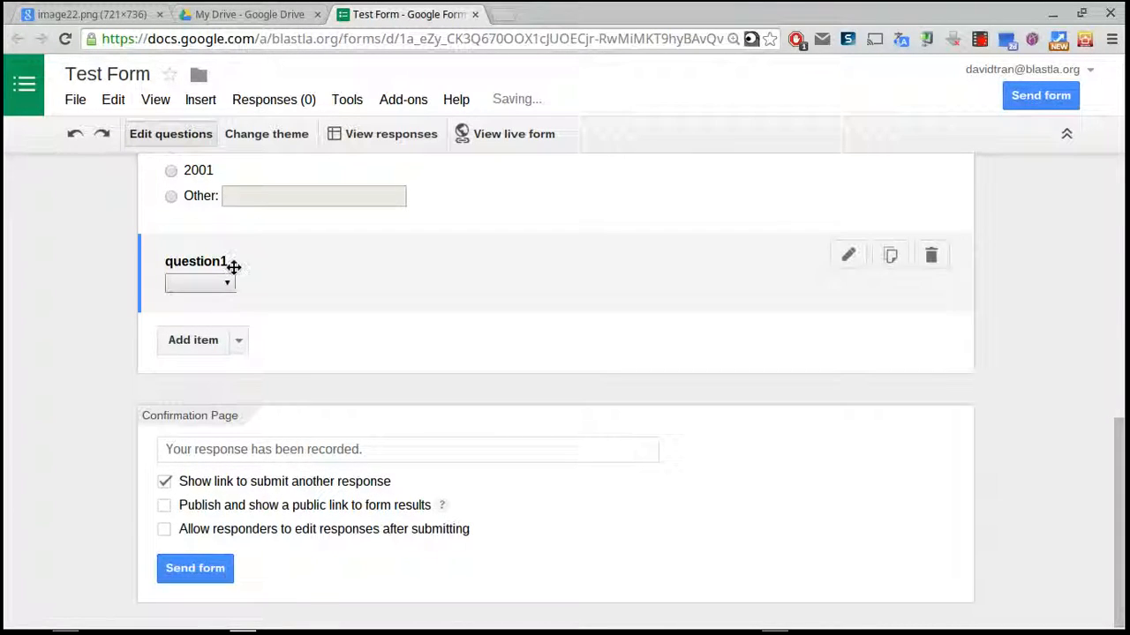
Preview the live form to check the dropdown choices of question1, and return to the form editor.
left_click(485, 137)
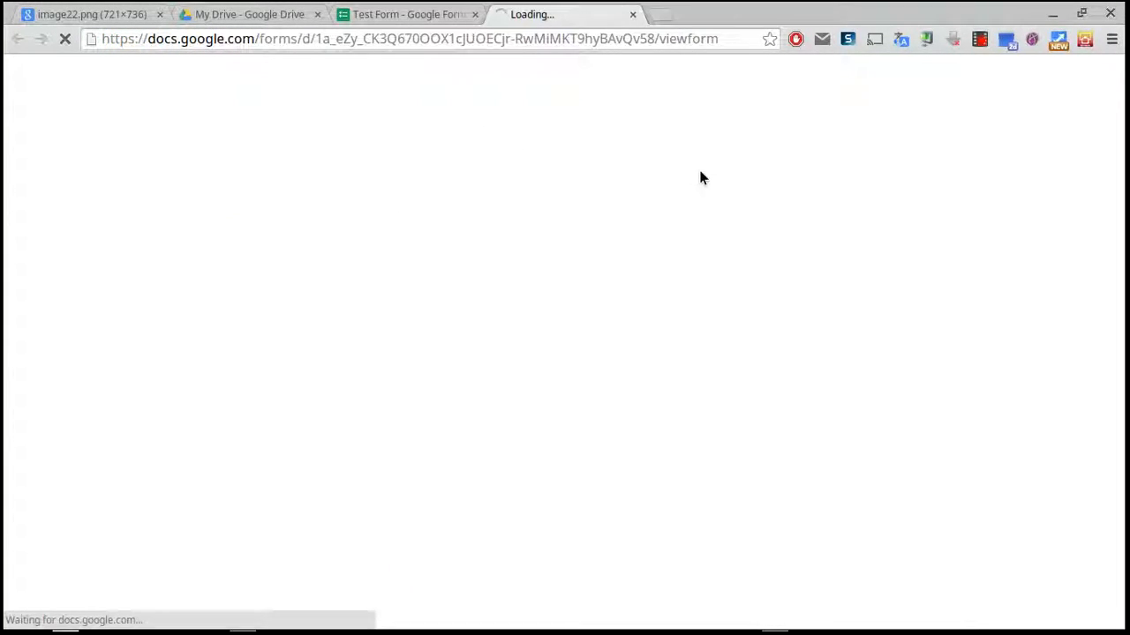
scroll(667, 284, "down", 3)
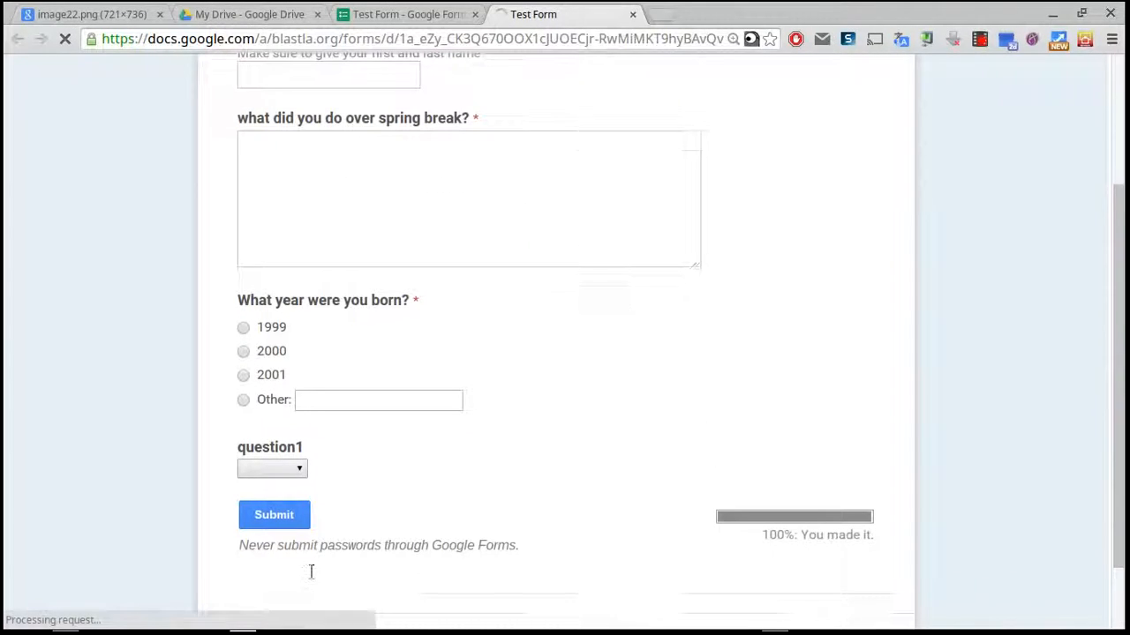
left_click(300, 470)
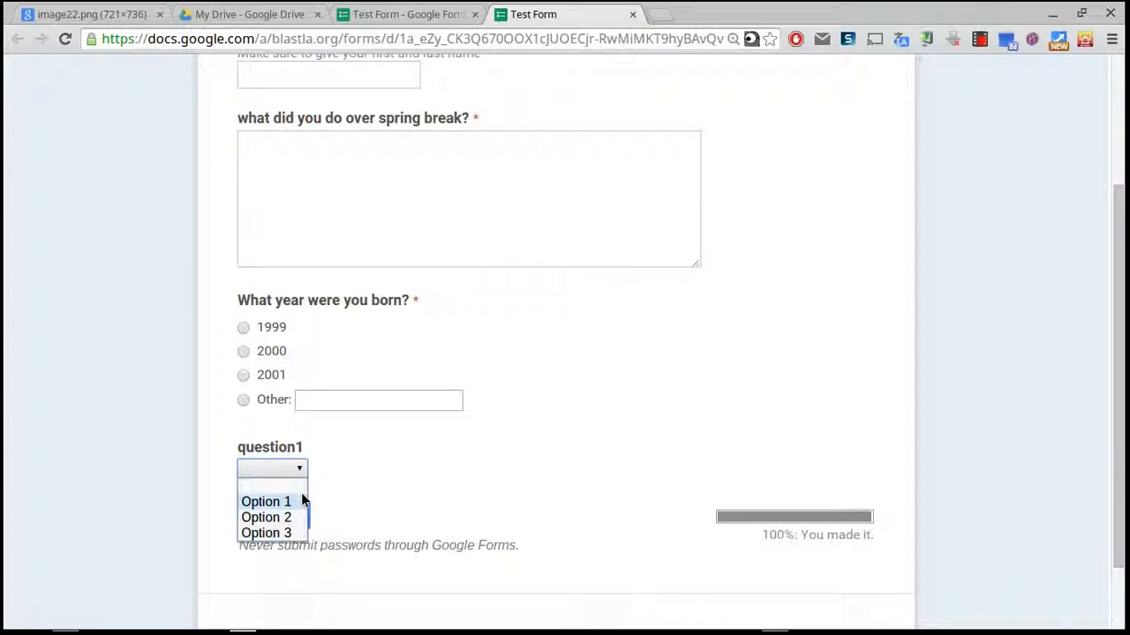
left_click(633, 14)
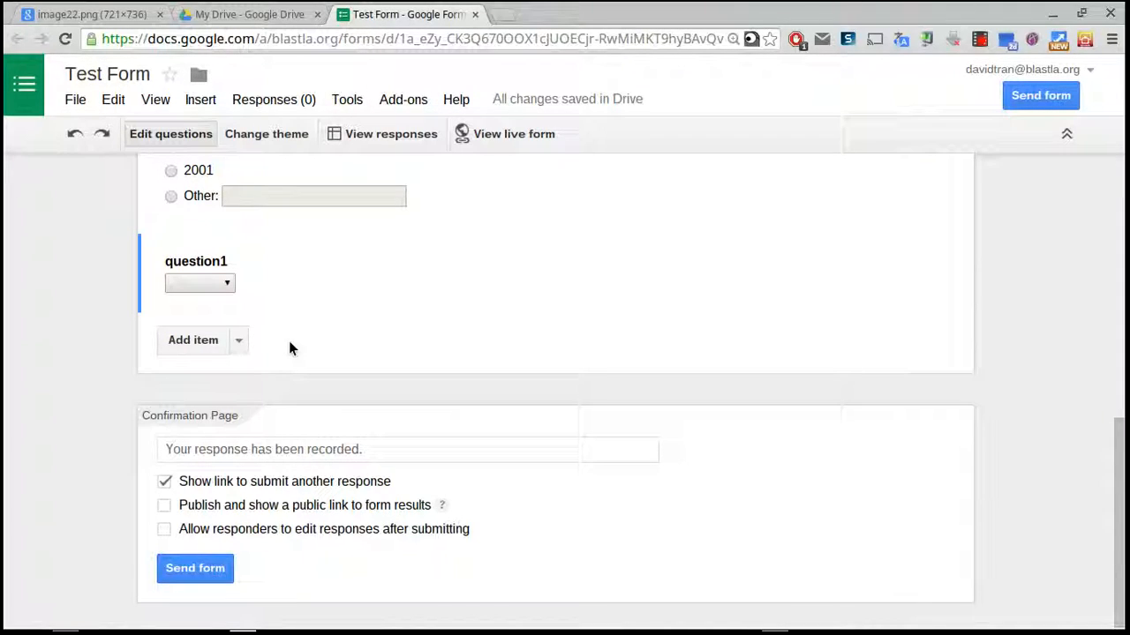
Insert a section header below question1, keeping the default header text "Untitled Section".
left_click(200, 99)
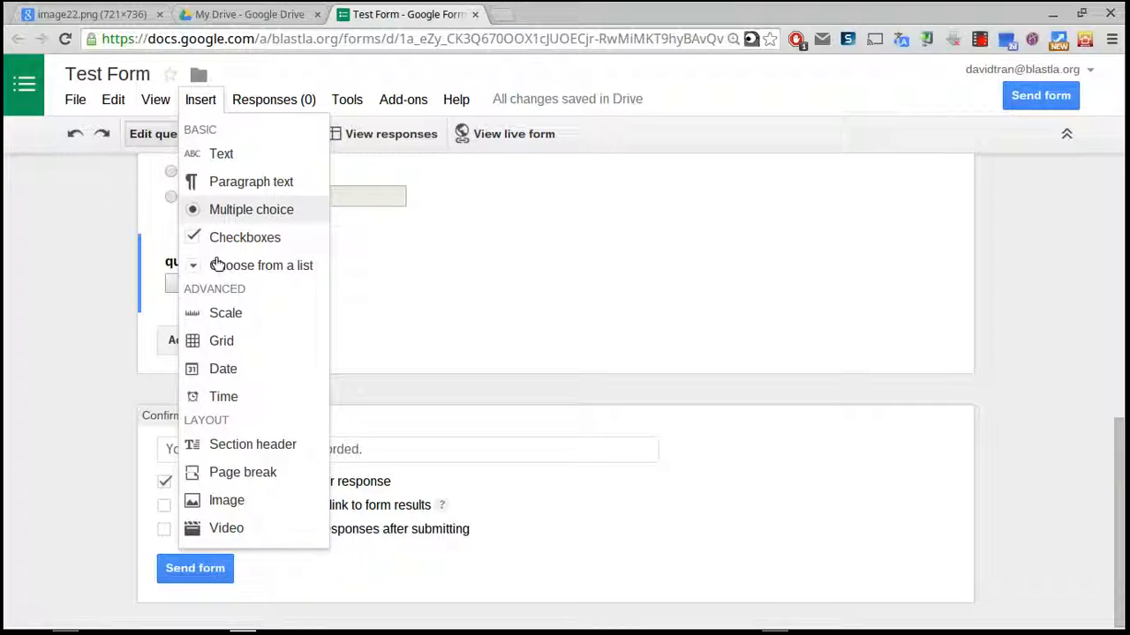
left_click(307, 448)
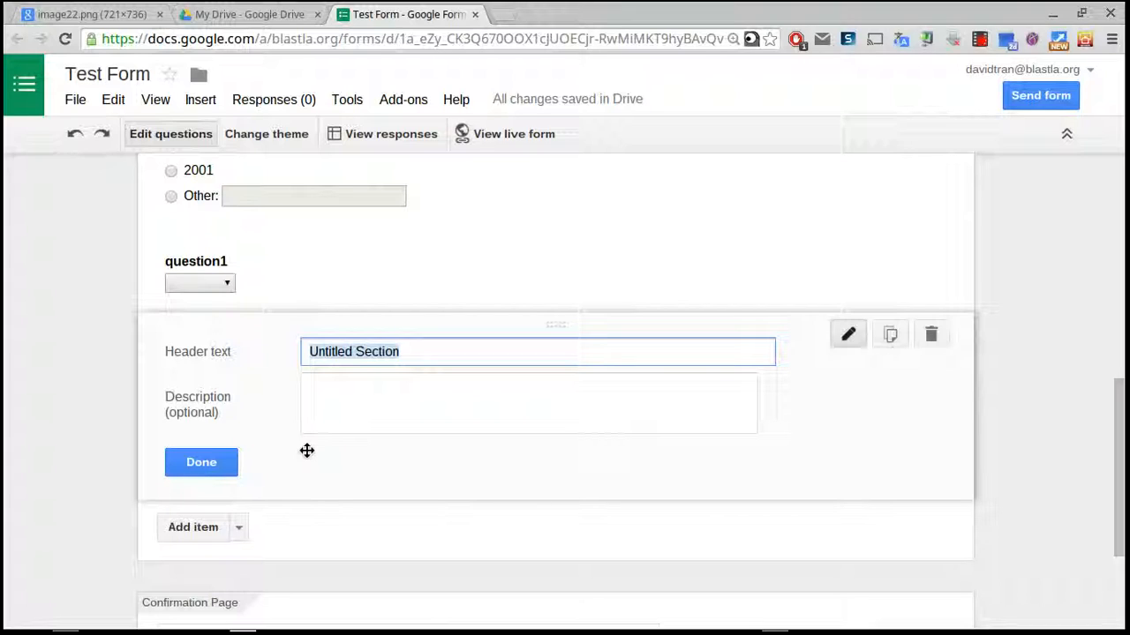
left_click(211, 468)
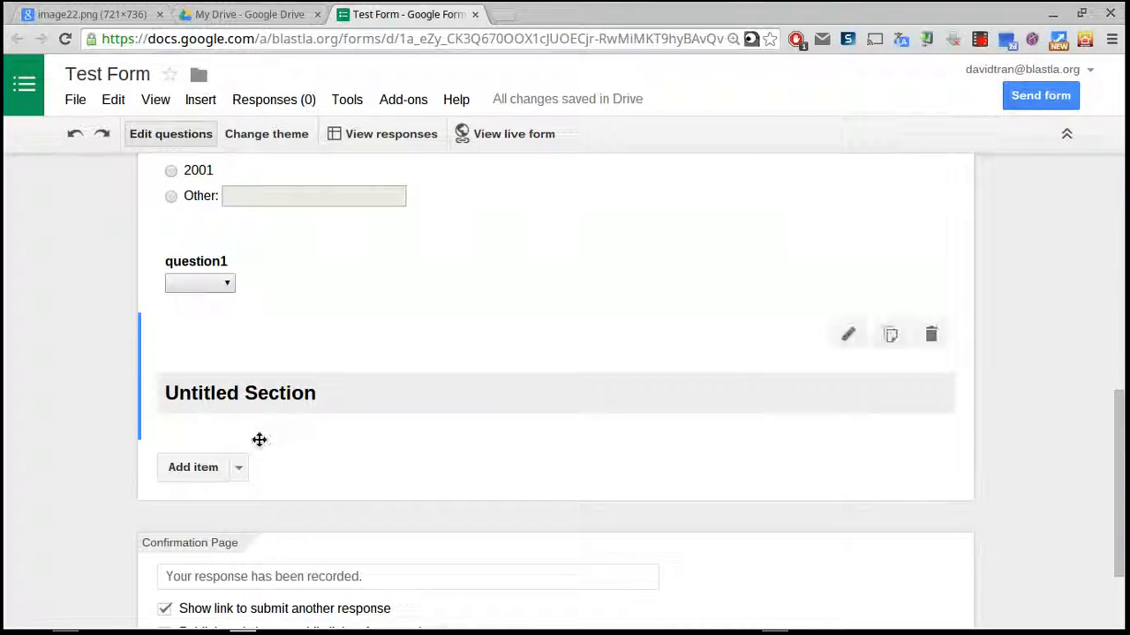
Add a page break below the section header, keeping the default page title "Untitled Page".
left_click(240, 468)
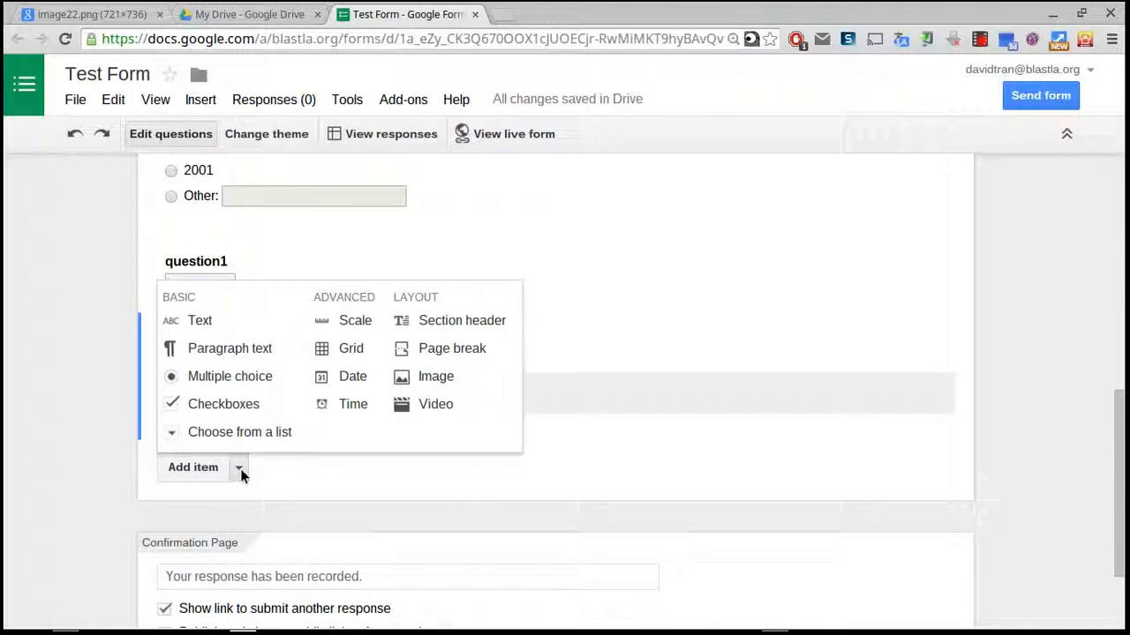
left_click(443, 351)
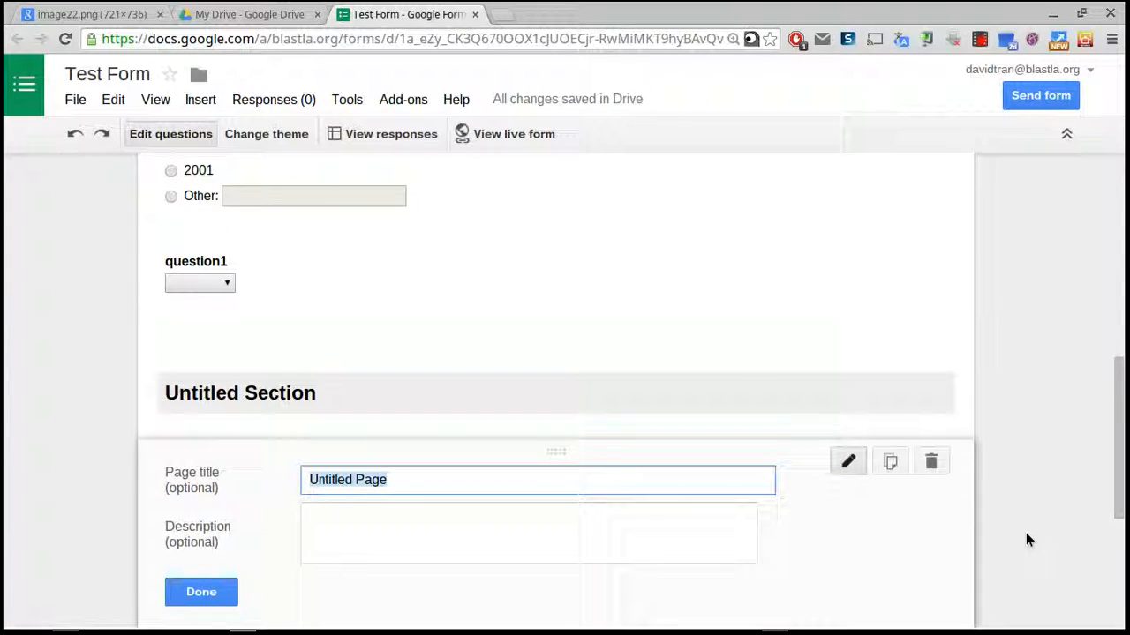
scroll(1026, 533, "down", 2)
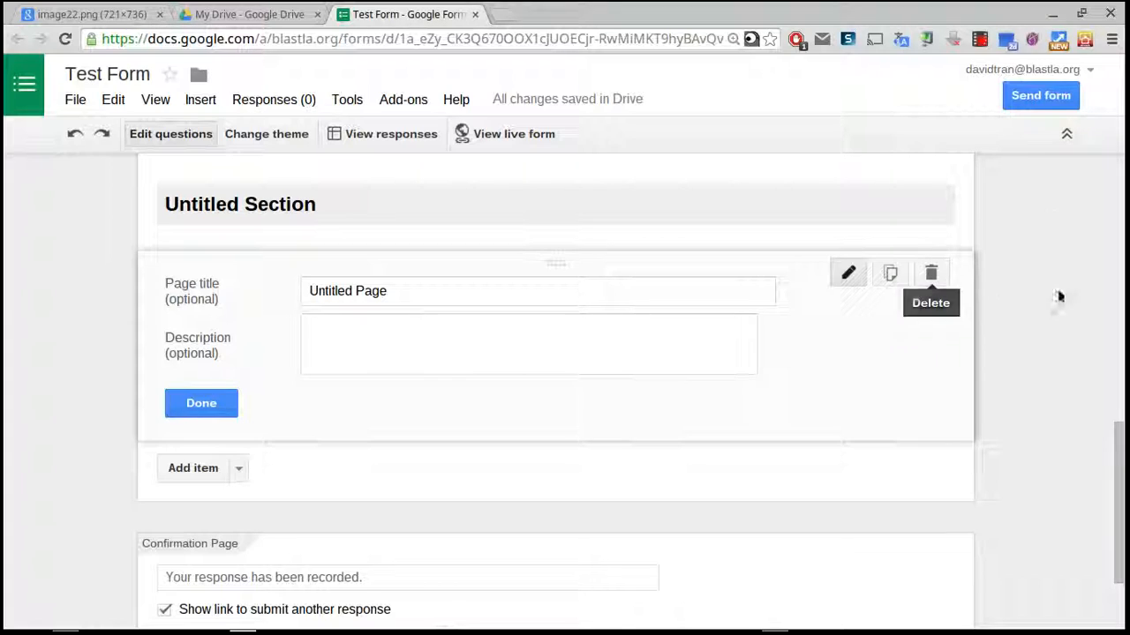
Insert the first Google image search result for "push ups" on the new page and finish editing the image item.
left_click(211, 99)
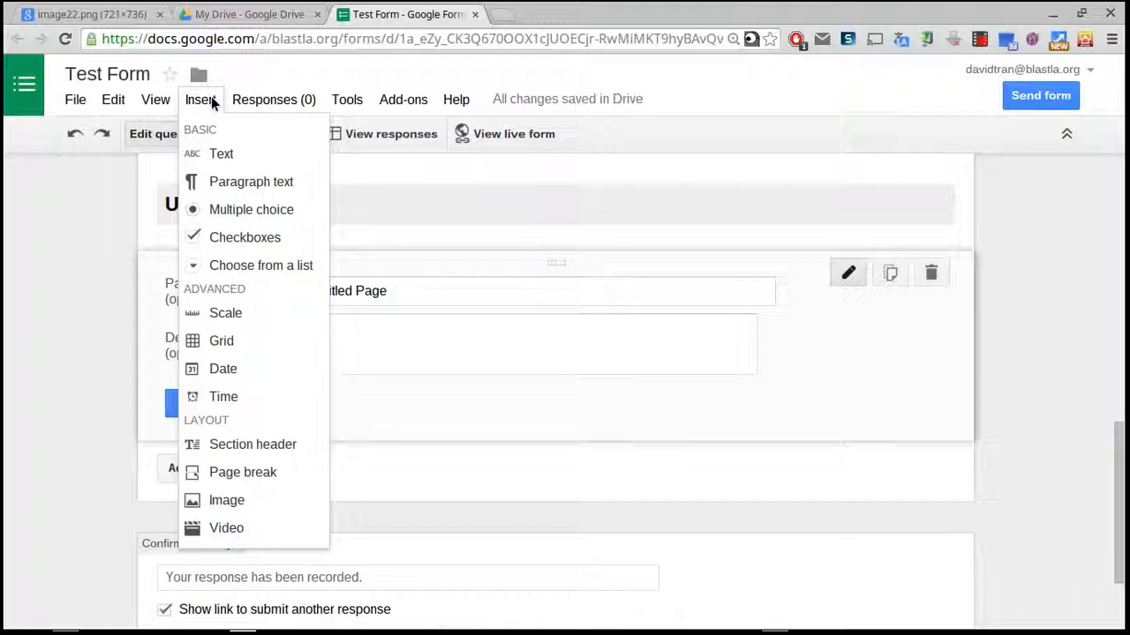
left_click(238, 503)
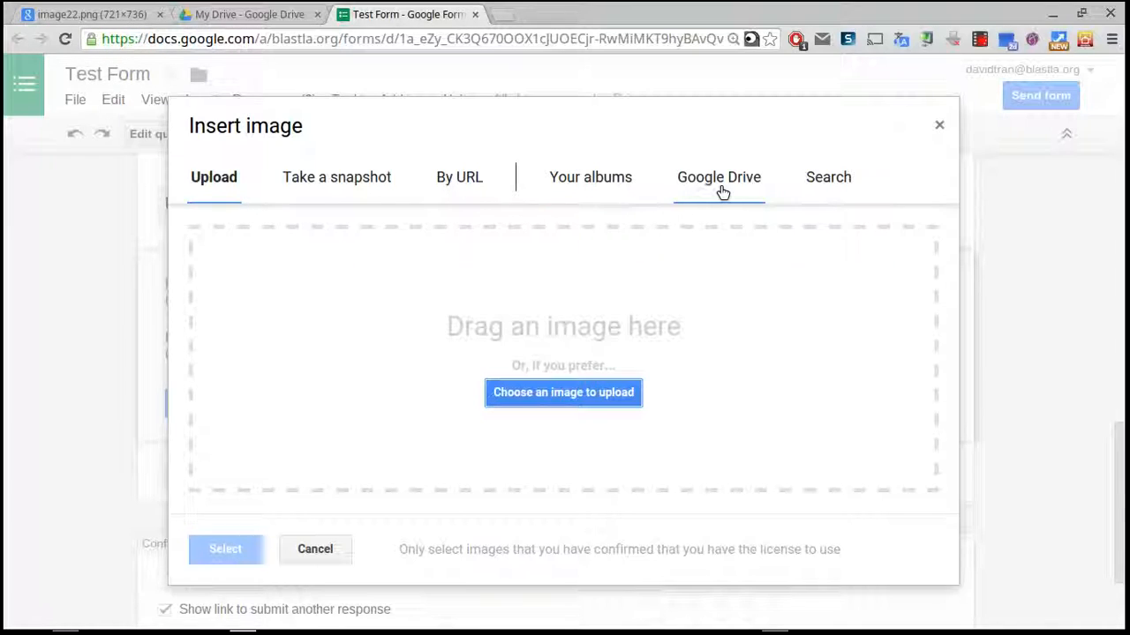
left_click(827, 181)
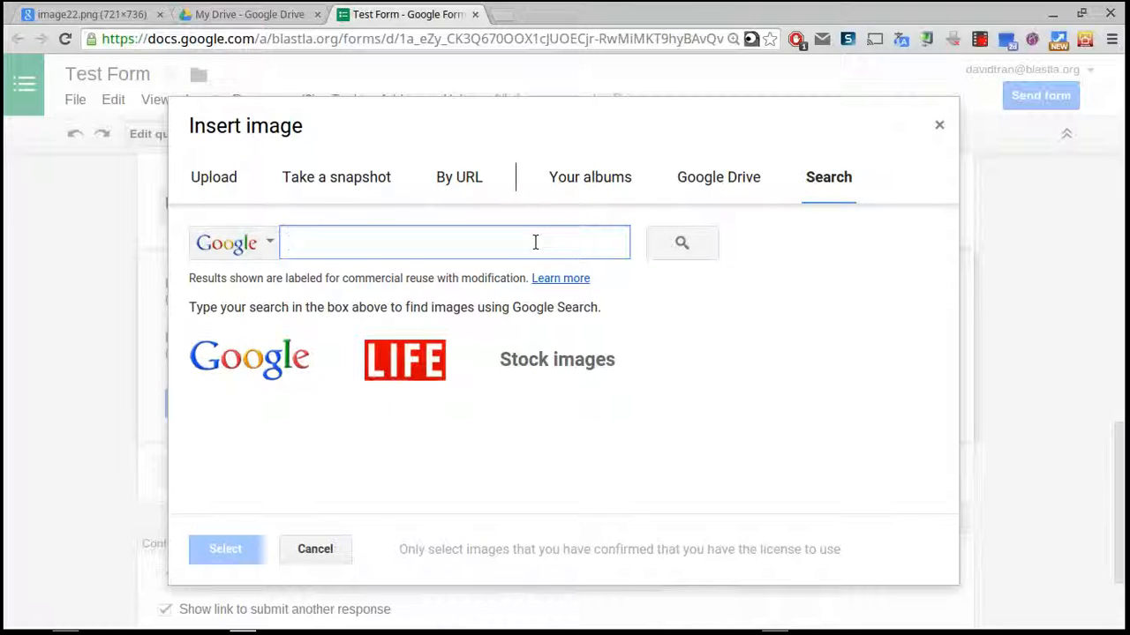
type("push ups")
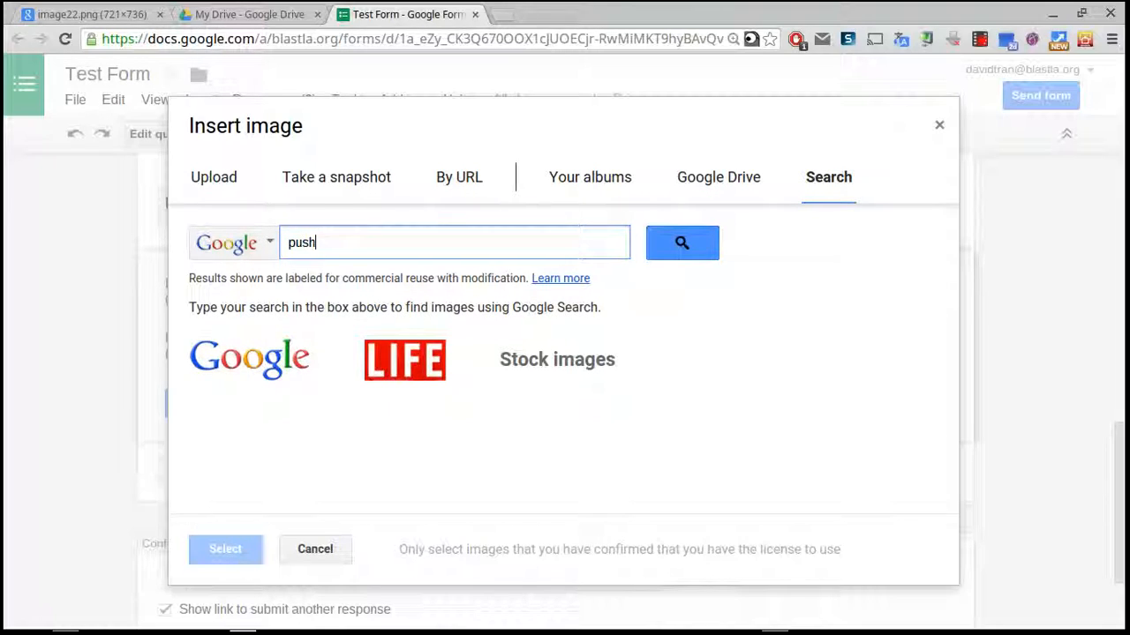
key("Return")
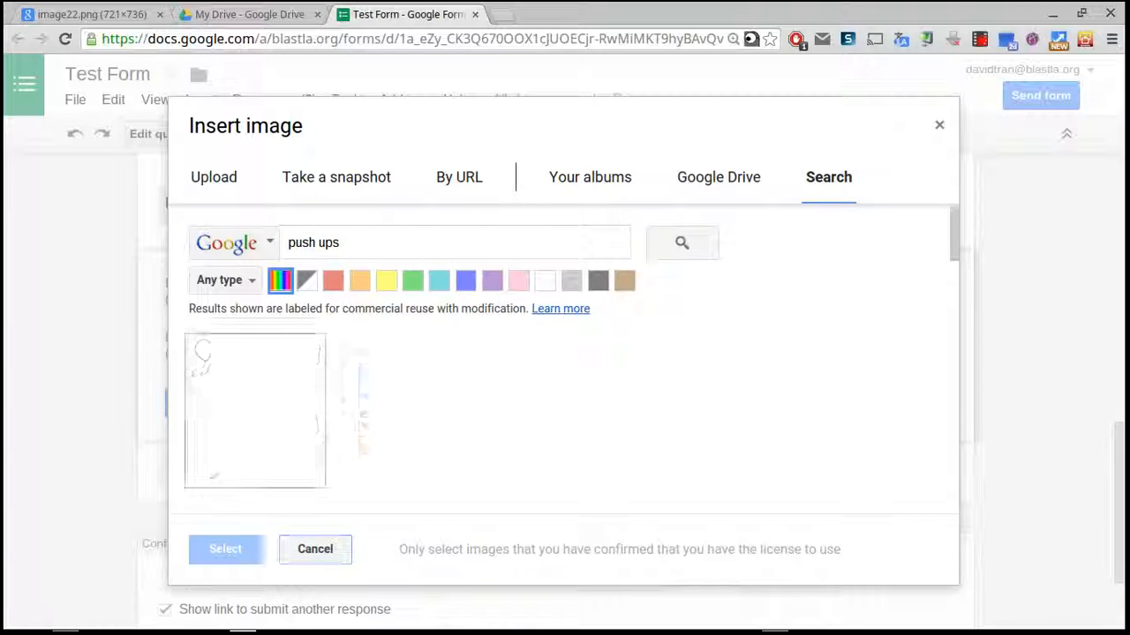
left_click(239, 409)
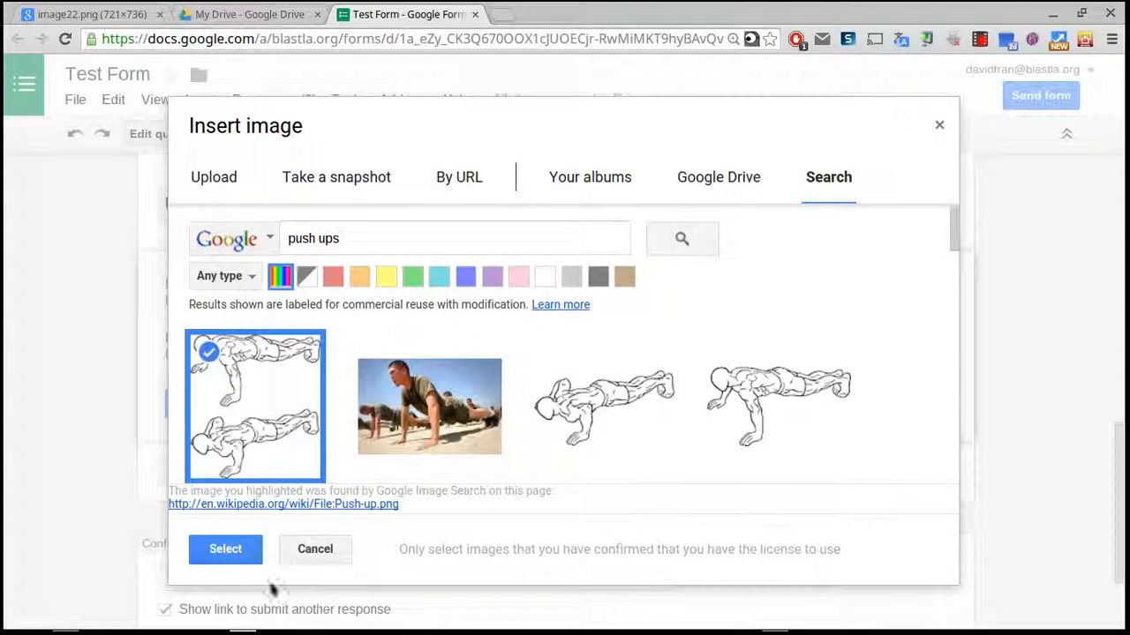
left_click(242, 552)
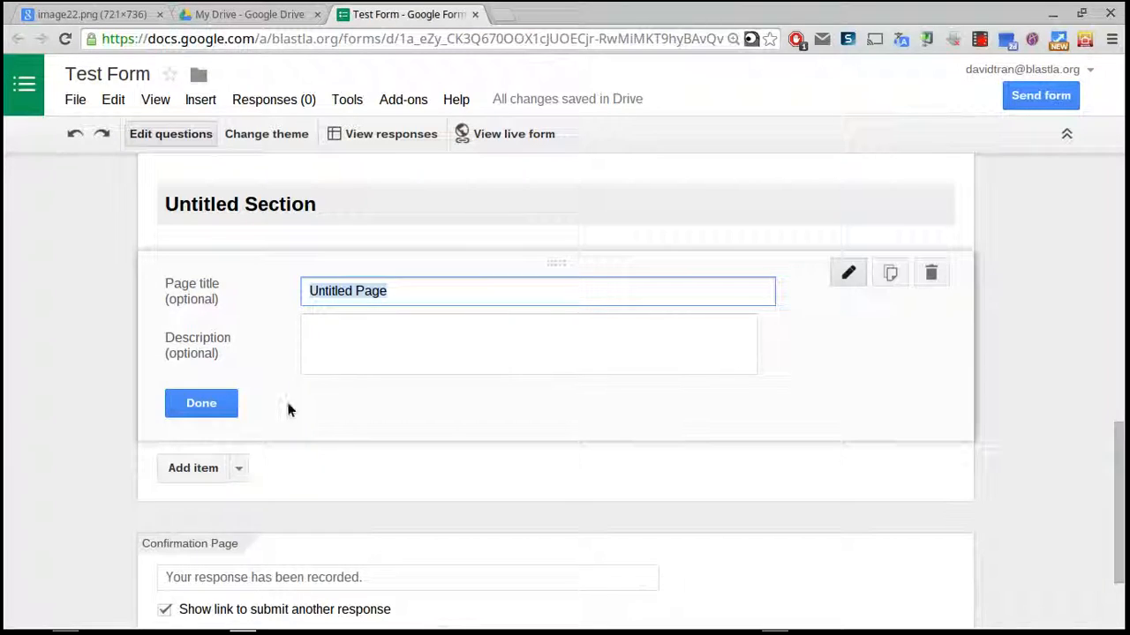
scroll(1026, 409, "down", 10)
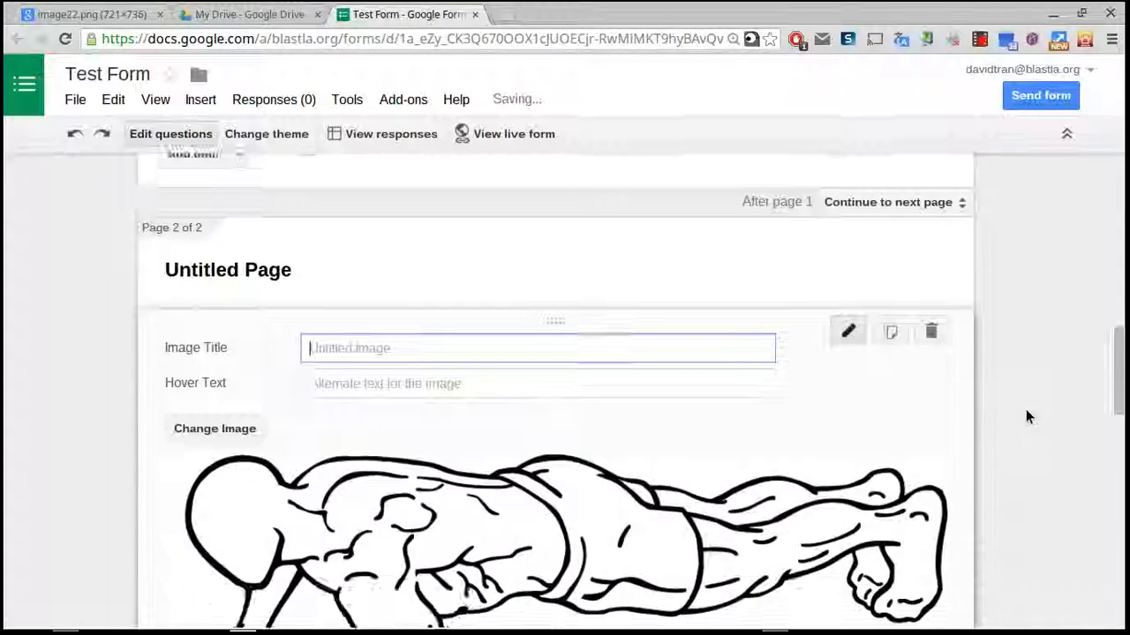
scroll(1025, 417, "down", 4)
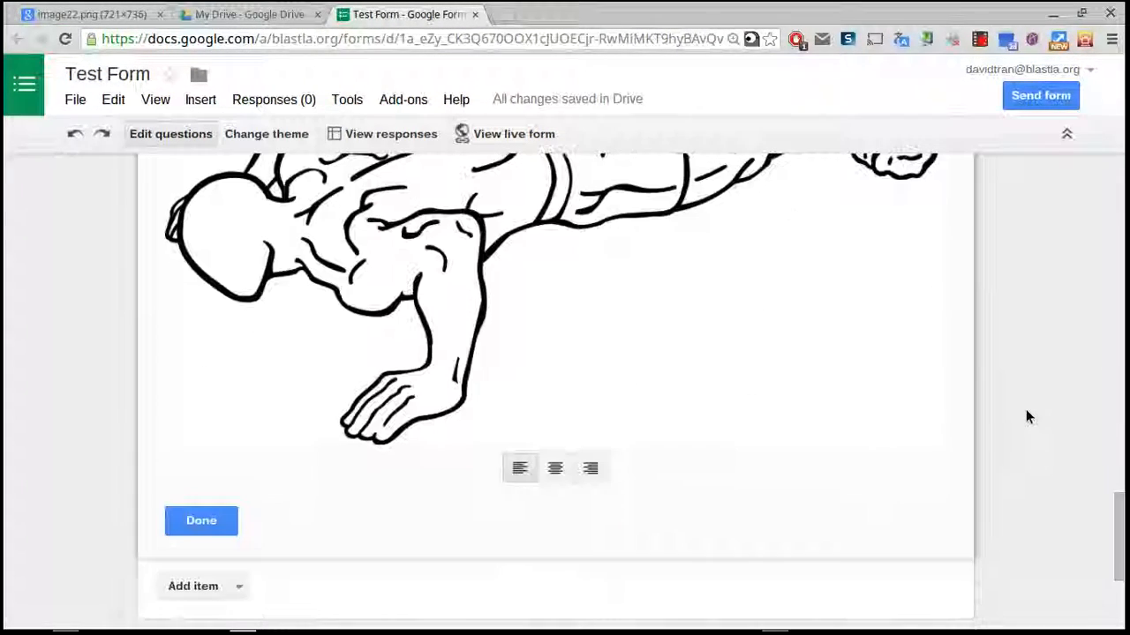
left_click(217, 521)
Reopen the push-up image item for editing and shrink the image to about two thirds of its width.
scroll(632, 445, "up", 2)
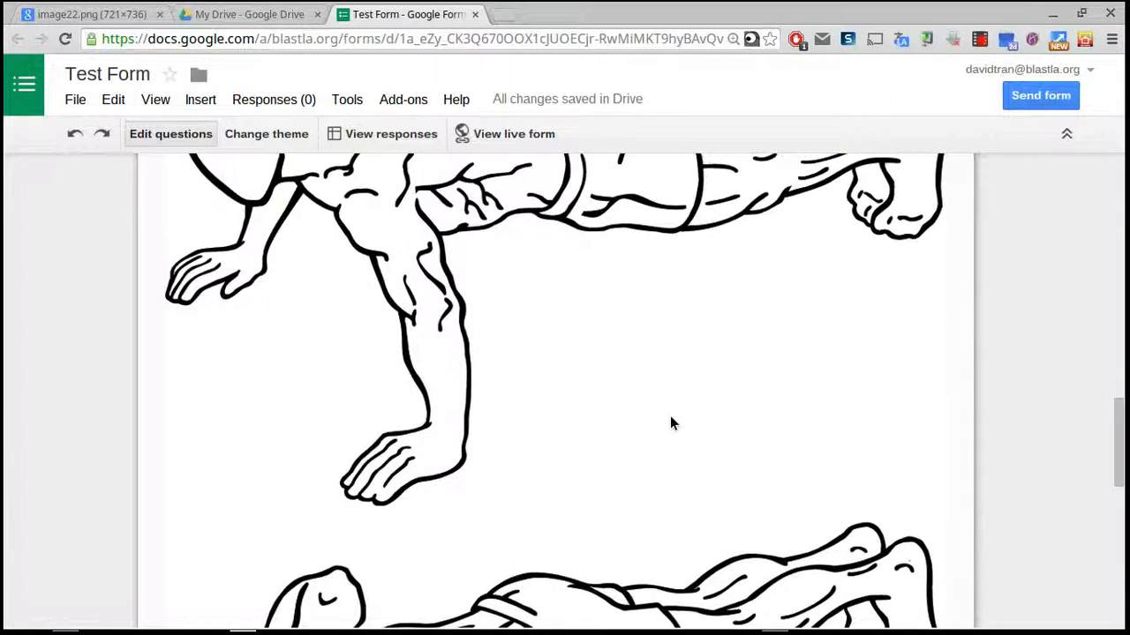
left_click(671, 421)
scroll(771, 508, "down", 2)
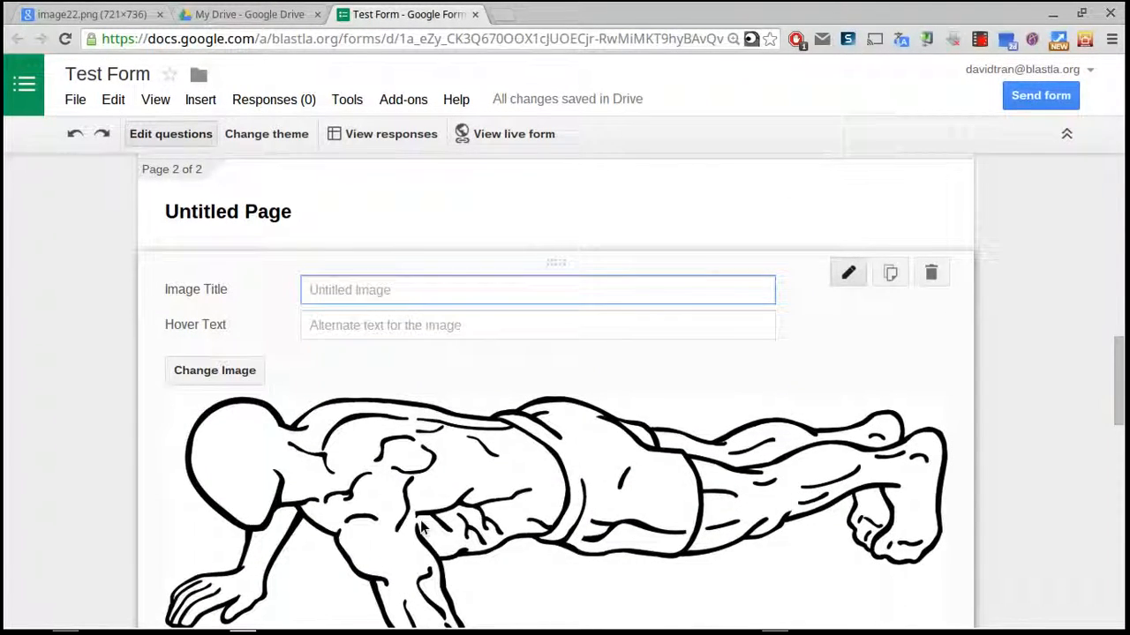
scroll(524, 398, "down", 2)
left_click(524, 398)
left_click_drag(163, 225, 569, 486)
scroll(879, 451, "down", 2)
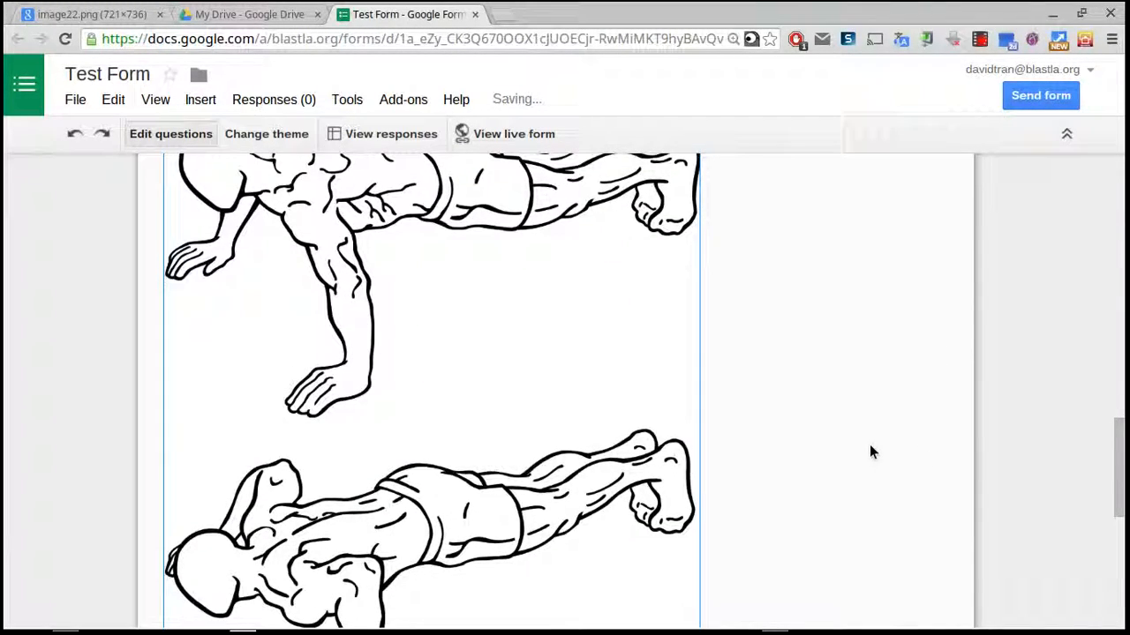
Center-align the push-up image and finish editing the image item.
scroll(867, 444, "down", 3)
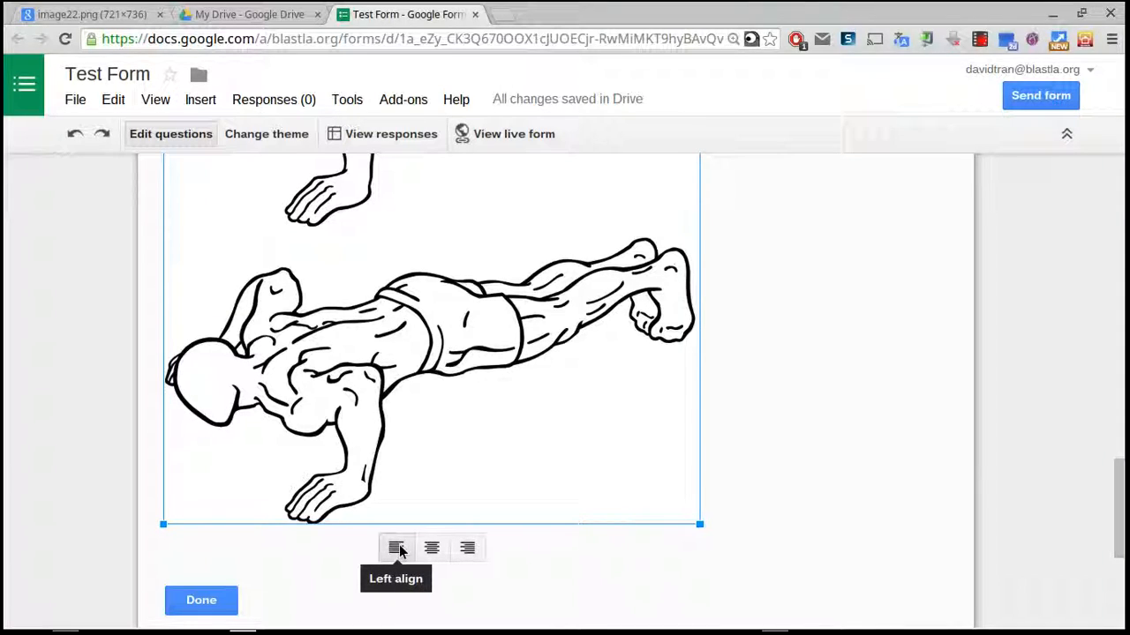
left_click(432, 548)
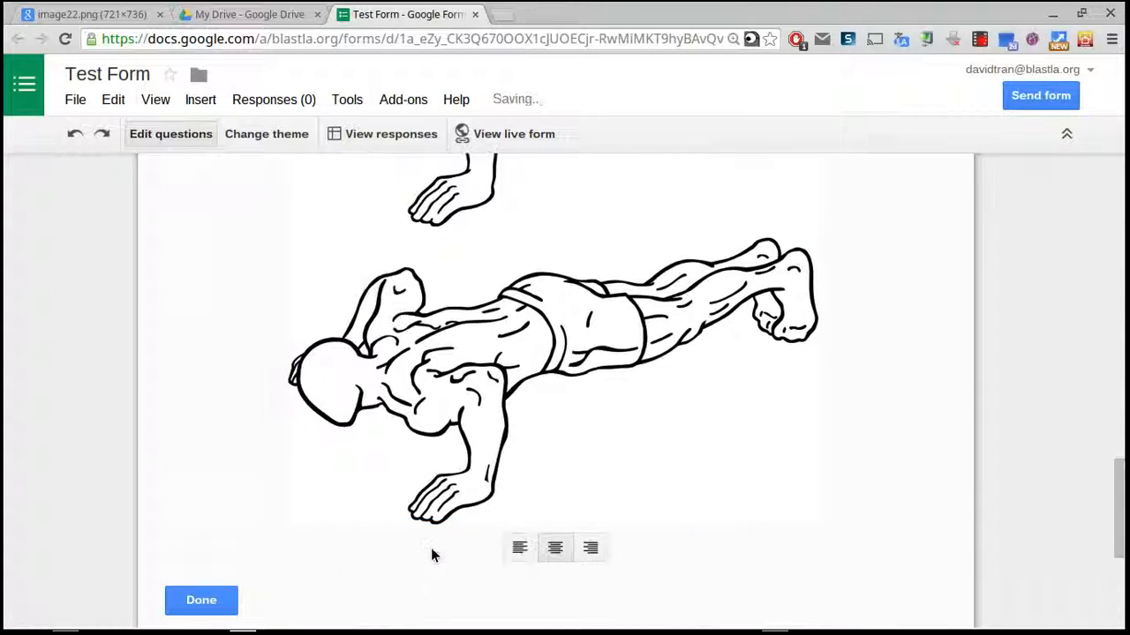
left_click(224, 607)
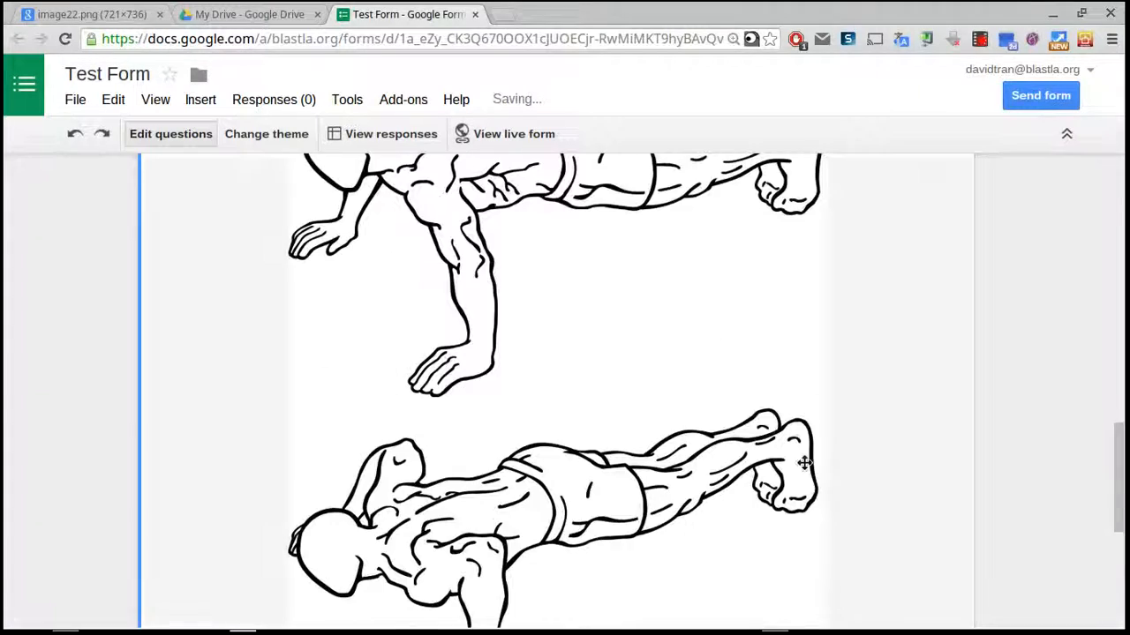
Open the live version of the form and look over the questions on its first page.
scroll(368, 172, "up", 3)
left_click(454, 130)
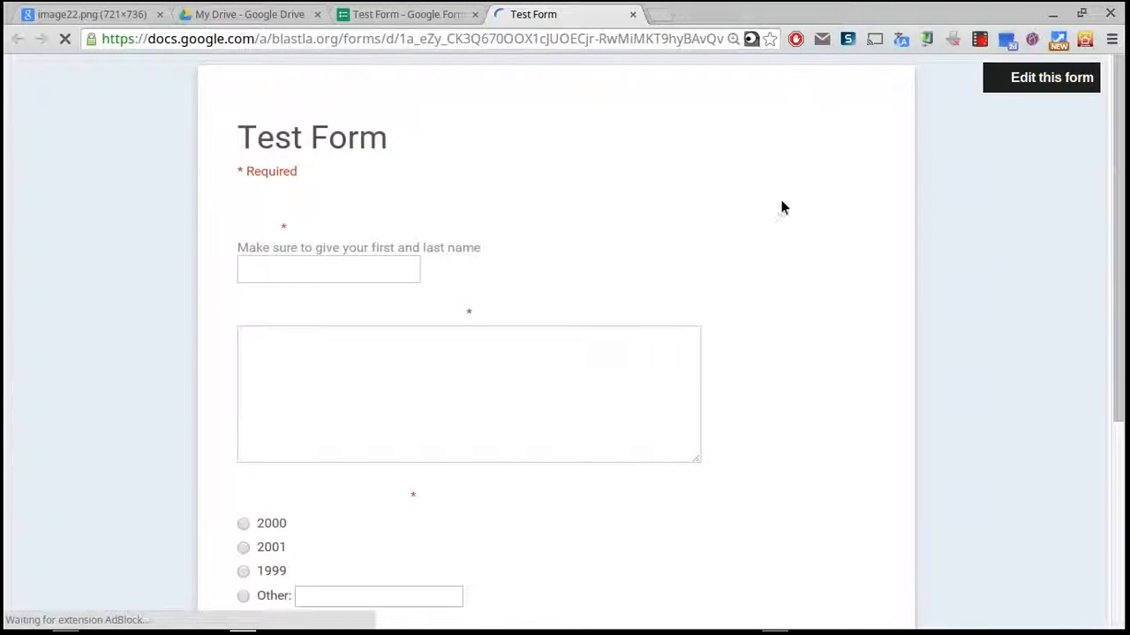
scroll(709, 317, "down", 3)
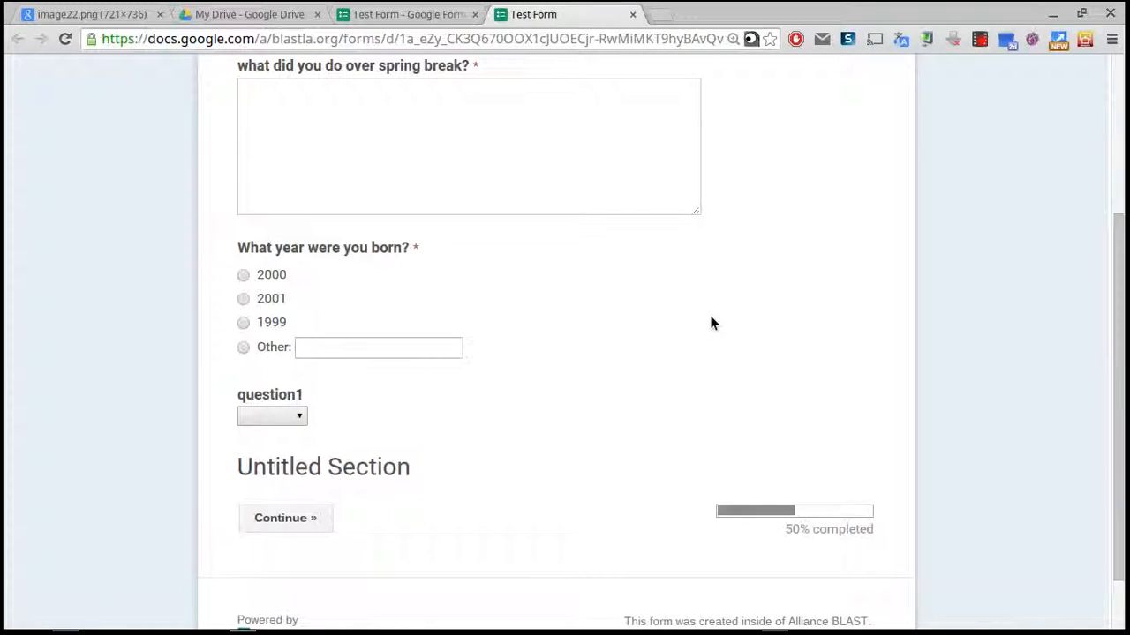
Answer the name and spring break questions with "a" and choose 2000 as the birth year.
scroll(607, 305, "up", 2)
left_click(358, 164)
type("a")
left_click(320, 234)
type("a")
left_click(265, 425)
scroll(454, 448, "down", 2)
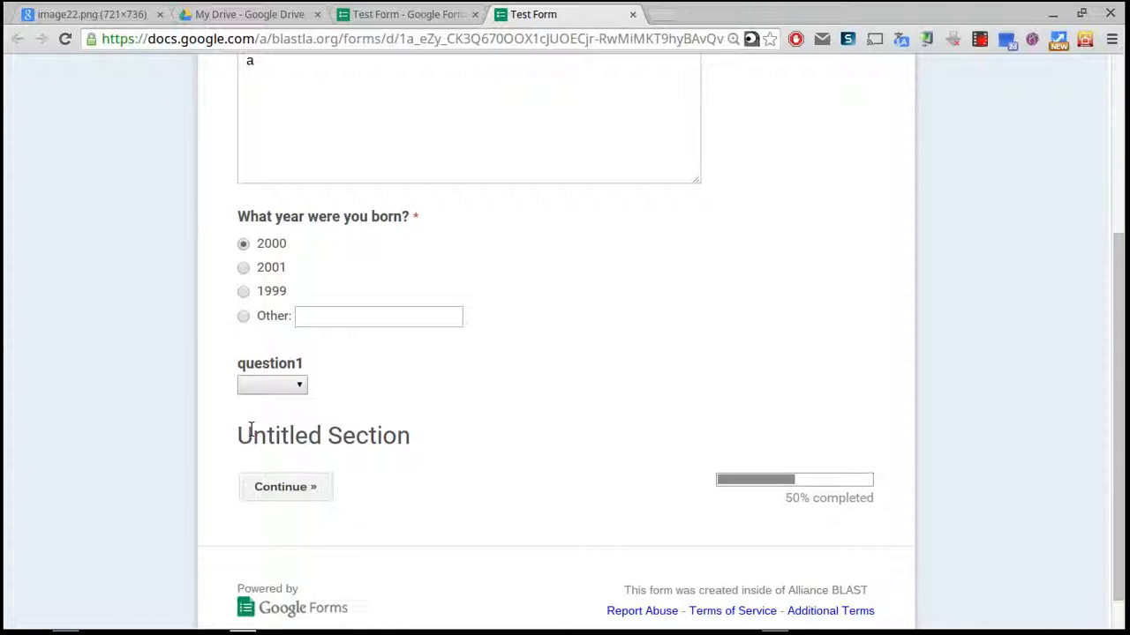
Continue to the live form's second page to check the push-up image, and close the live form, discarding the pending responses.
left_click(311, 494)
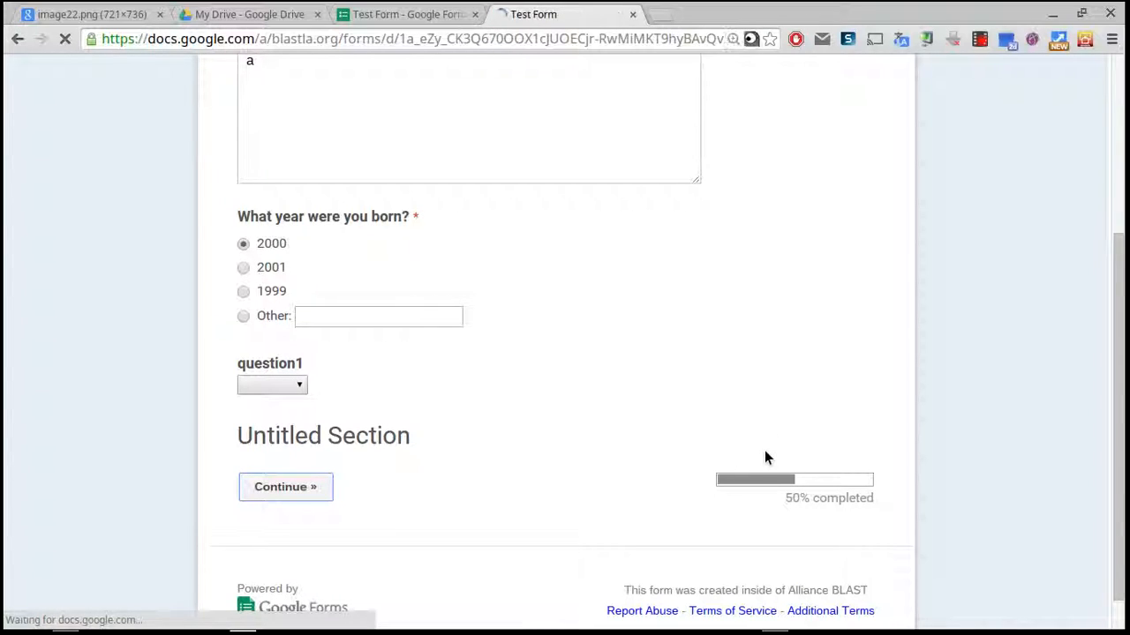
scroll(824, 370, "down", 3)
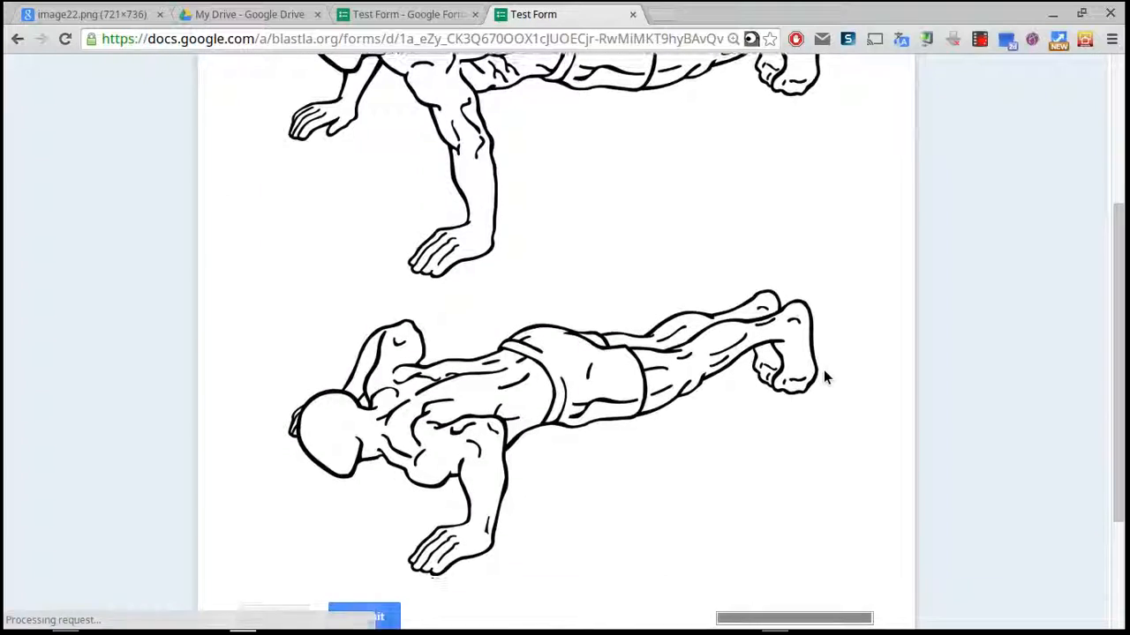
left_click(632, 14)
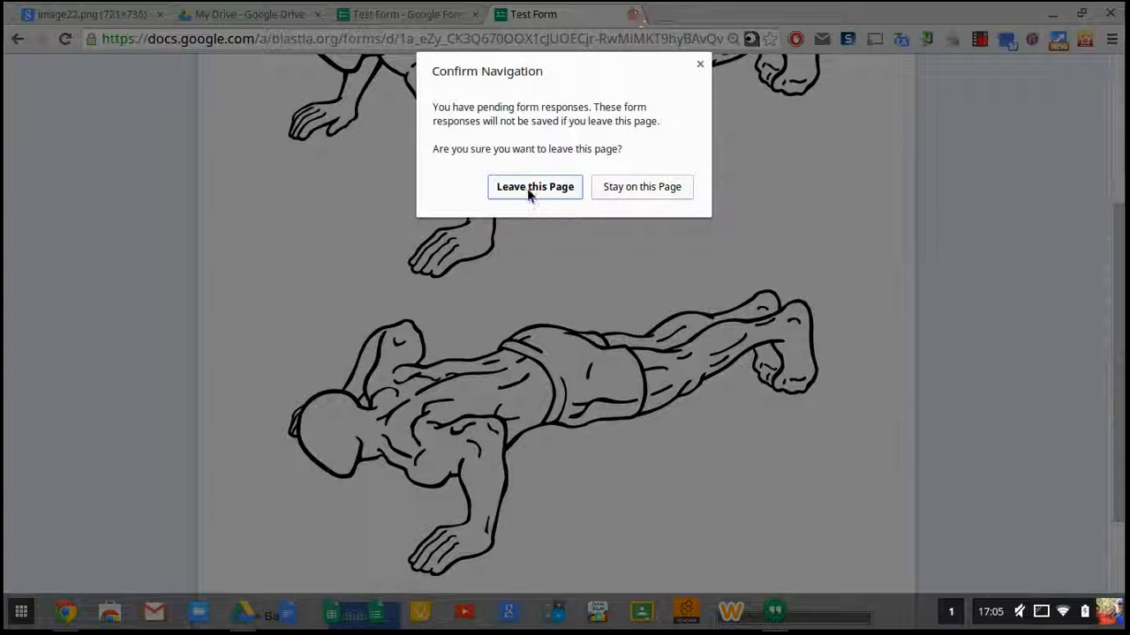
left_click(535, 187)
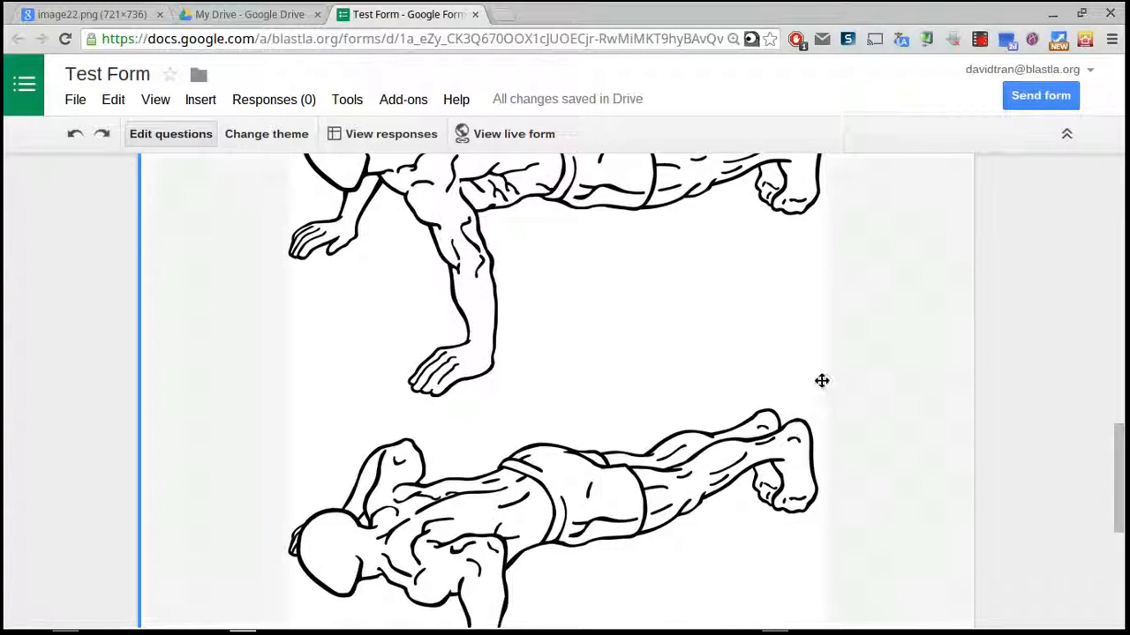
Add a video item below the push-up image using "The 25 Best Push Up Variations" from a YouTube search for "push up".
scroll(865, 388, "down", 3)
scroll(860, 384, "down", 1)
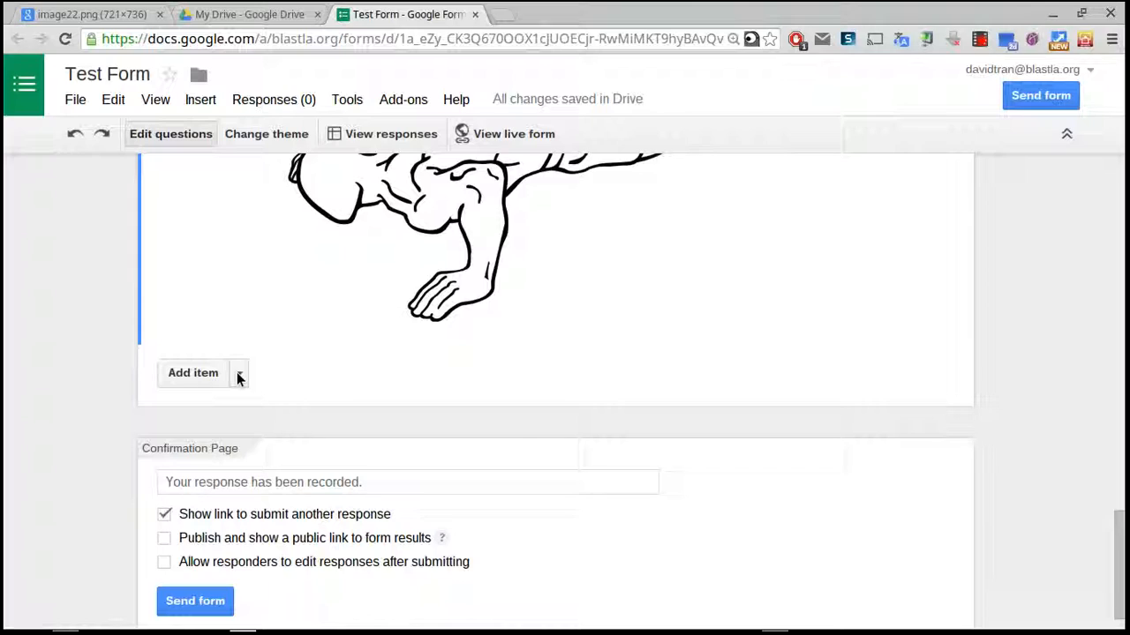
left_click(238, 373)
left_click(432, 515)
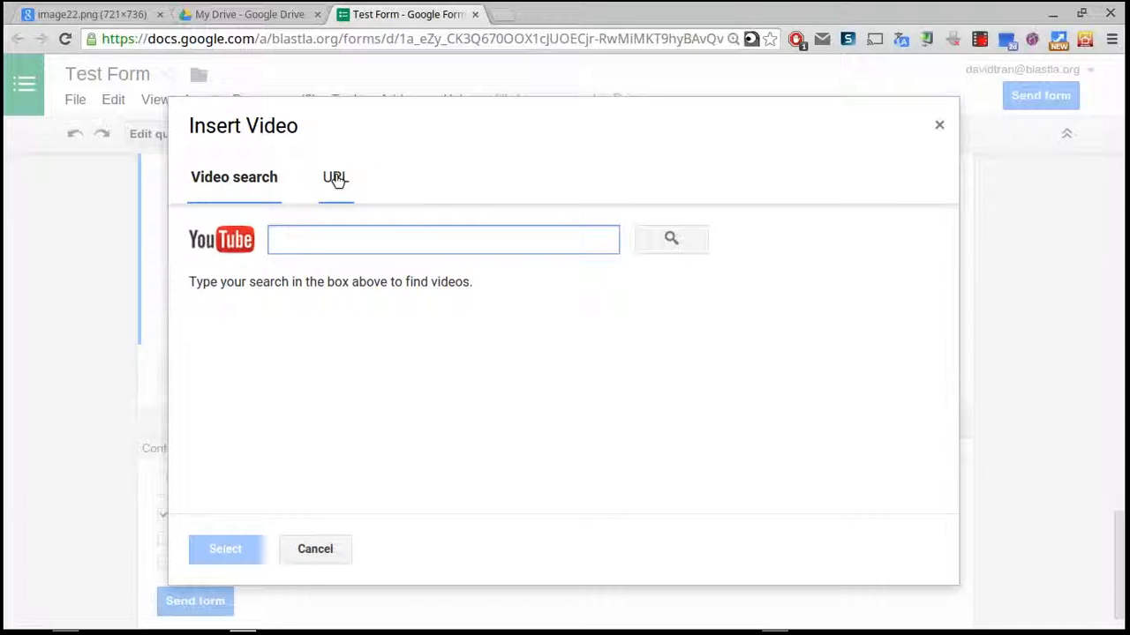
type("push up")
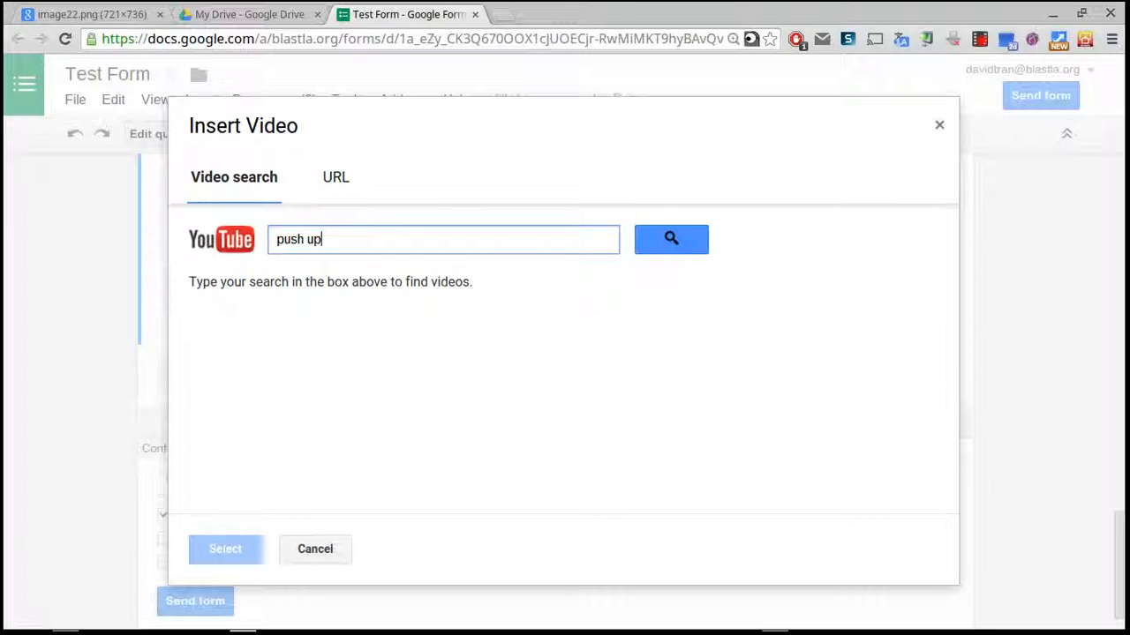
key("Return")
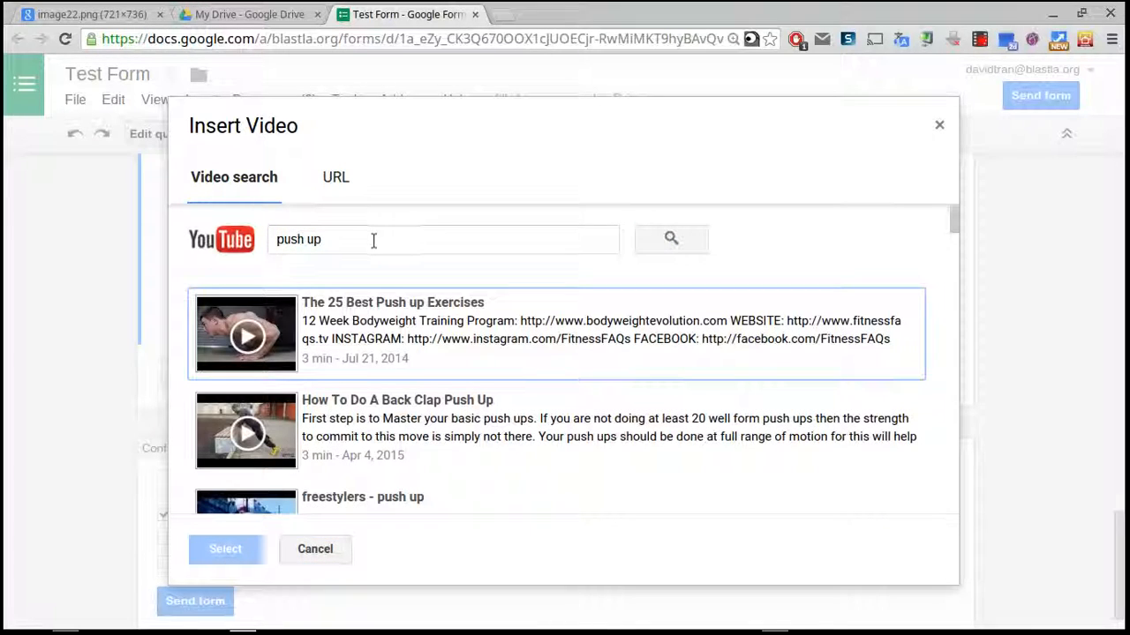
scroll(509, 408, "down", 2)
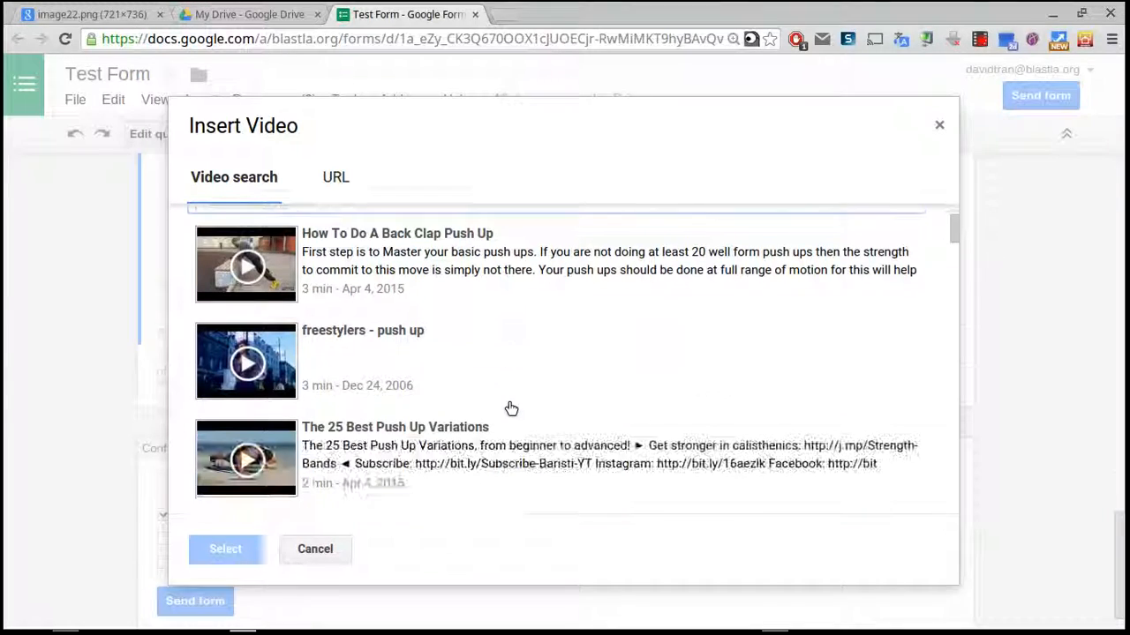
scroll(651, 374, "down", 1)
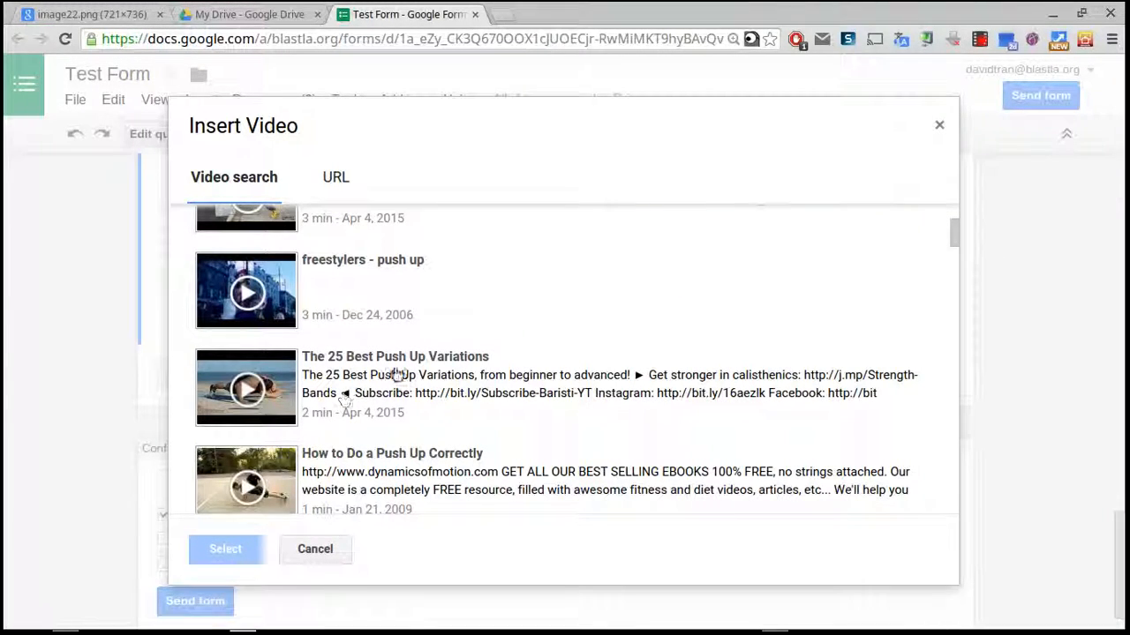
left_click(223, 548)
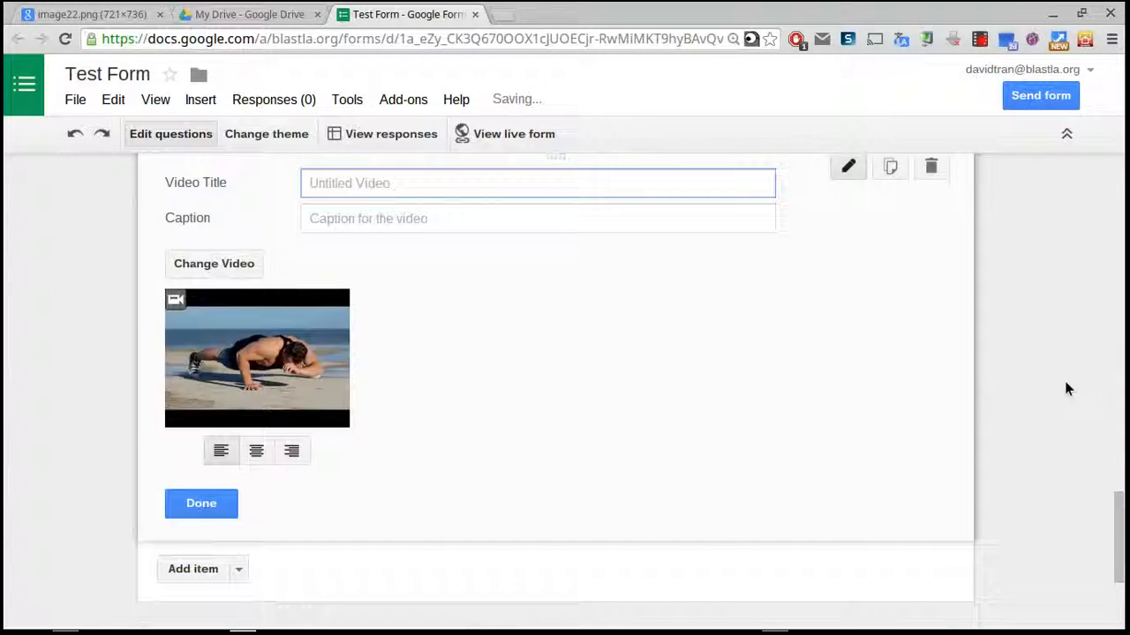
Center-align the push-up video, enlarge it to about twice its width, and finish editing the video item.
left_click(256, 453)
left_click(484, 424)
left_click_drag(462, 427, 291, 585)
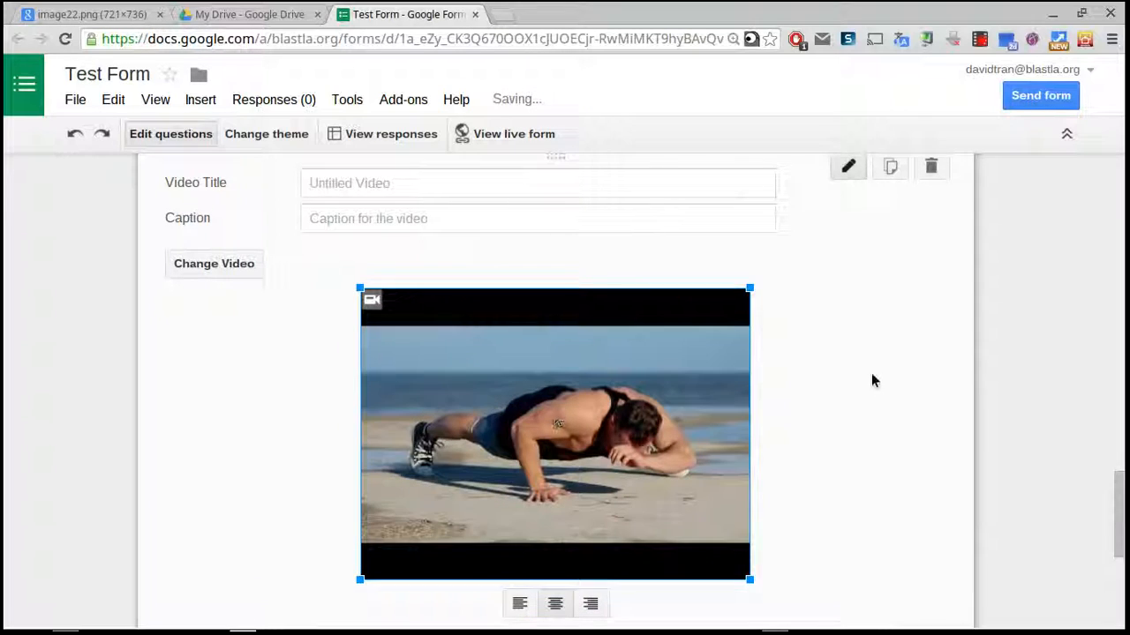
scroll(871, 380, "down", 2)
left_click(199, 544)
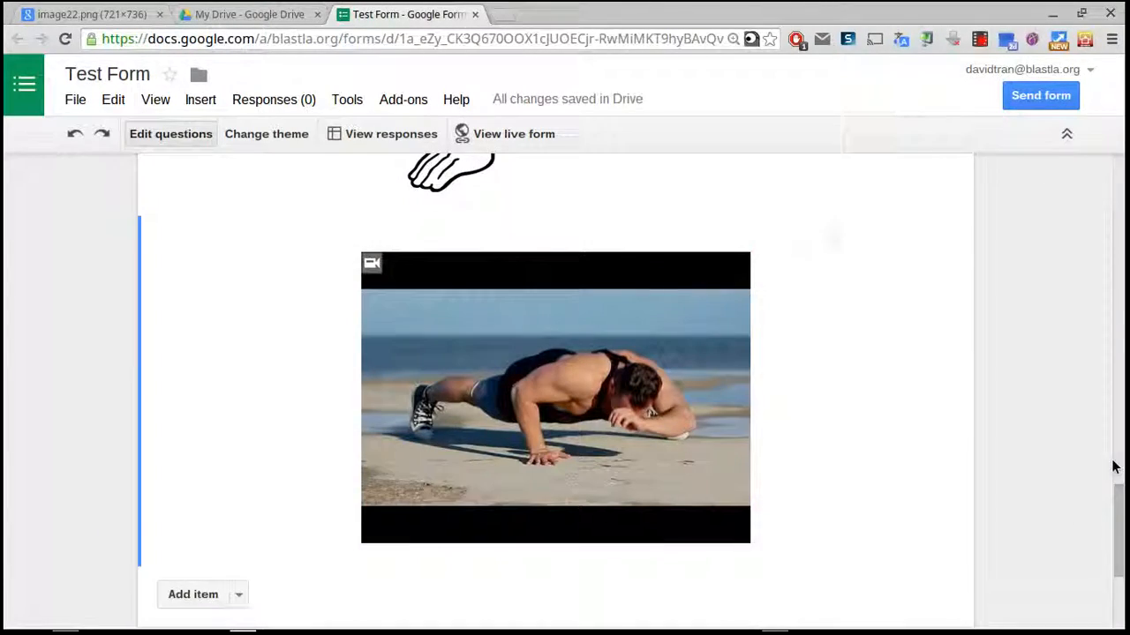
scroll(891, 341, "down", 3)
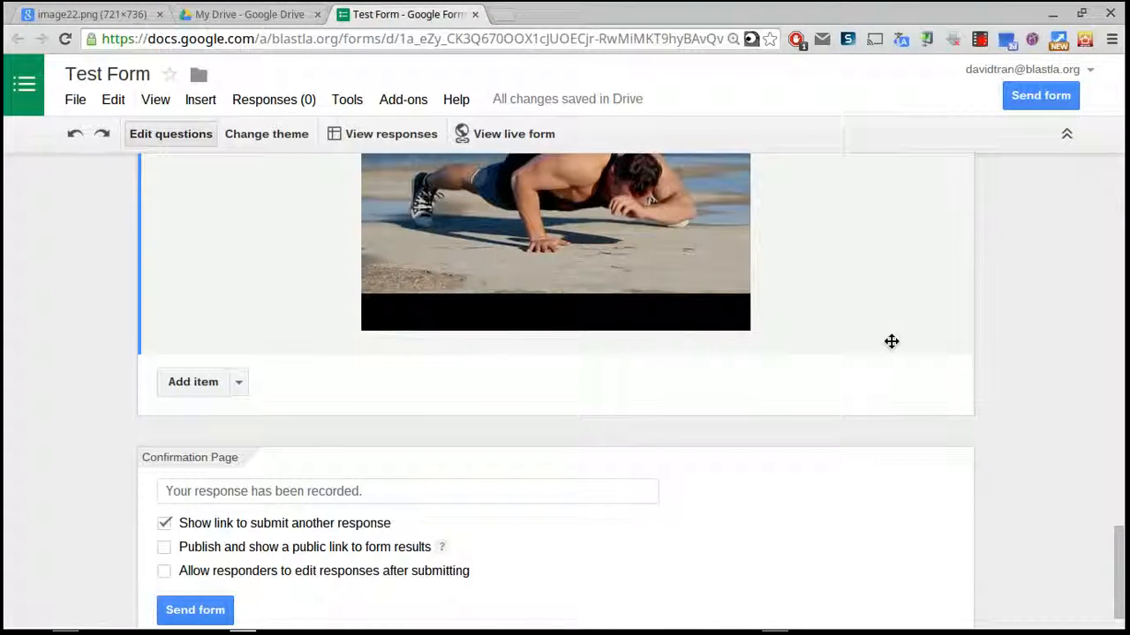